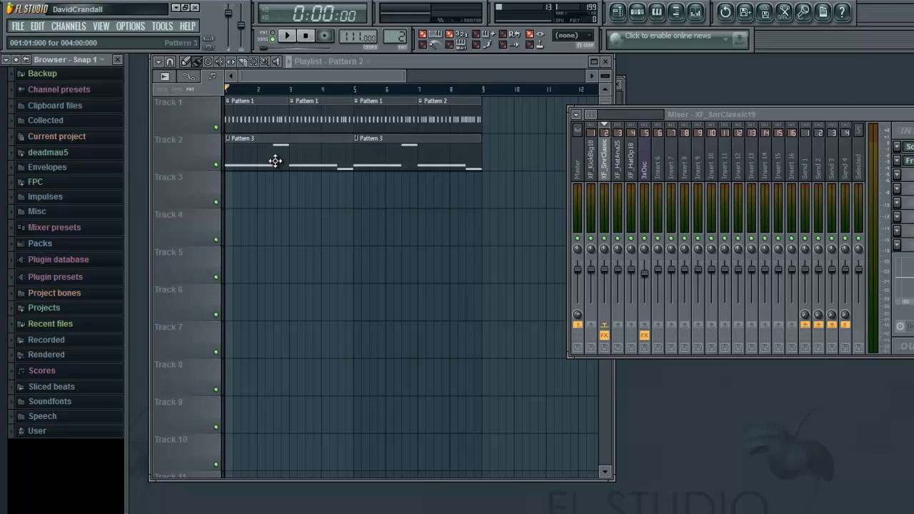
- Mute Track 2 and play back Track 1's drum patterns on their own
{"action": "left_click", "coordinate": [216, 164]}
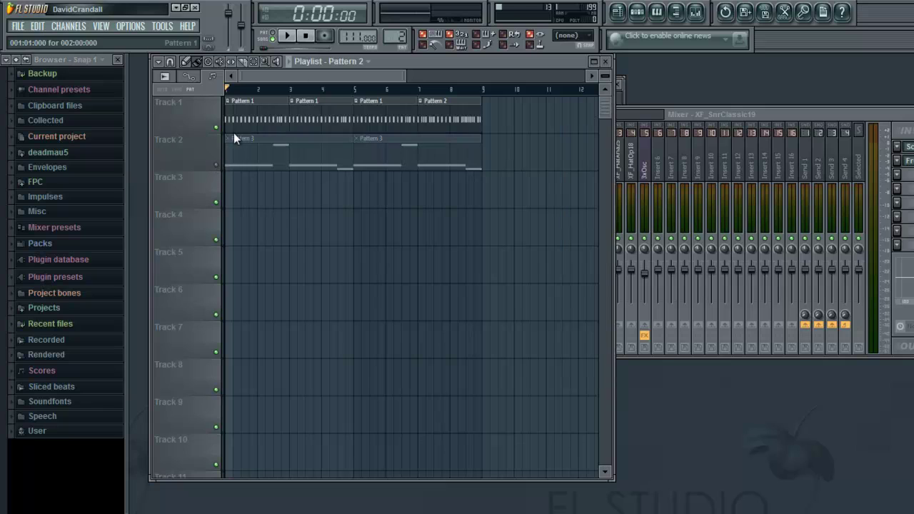
{"action": "left_click", "coordinate": [287, 37]}
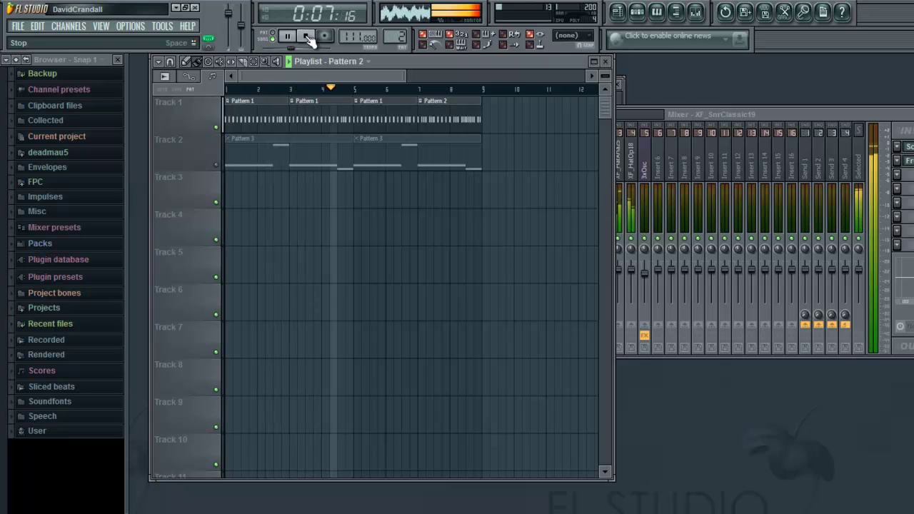
{"action": "left_click", "coordinate": [307, 36]}
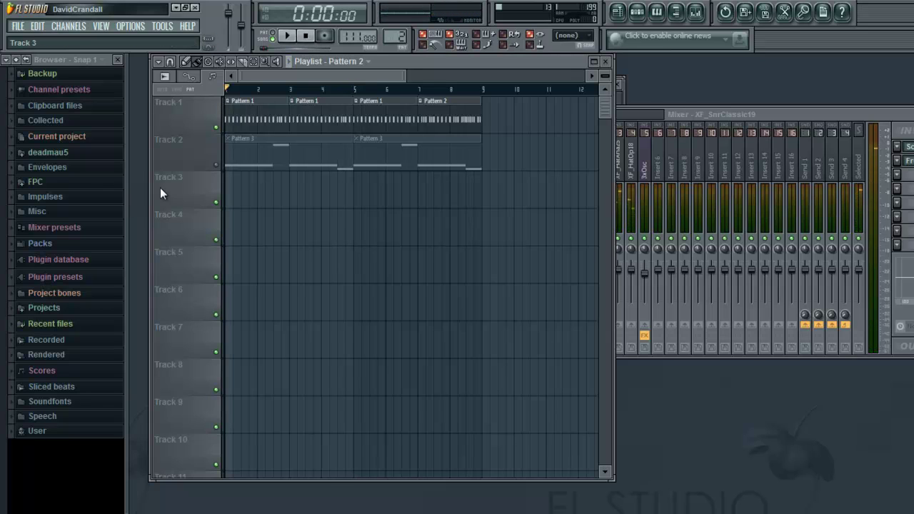
- Bring the mixer's effect slots into view and open Track 2's first Pattern 3 clip in the piano roll
{"action": "left_click", "coordinate": [807, 116]}
{"action": "left_click_drag", "start_coordinate": [806, 110], "coordinate": [680, 112]}
{"action": "left_click", "coordinate": [241, 153]}
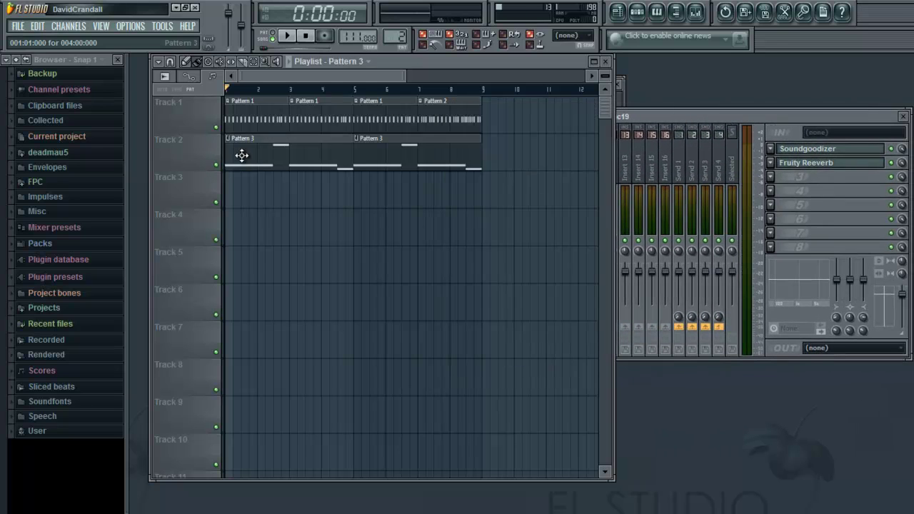
{"action": "double_click", "coordinate": [246, 161]}
- Audition the 3xOsc sound with notes between D4 and G4 and close the piano roll
{"action": "key", "text": "b"}
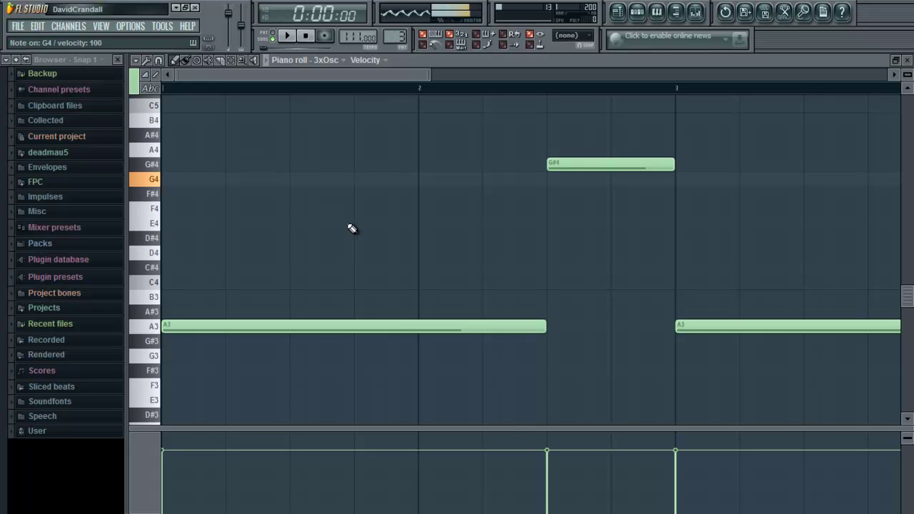
{"action": "key", "text": "v"}
{"action": "key", "text": "c"}
{"action": "key", "text": "x"}
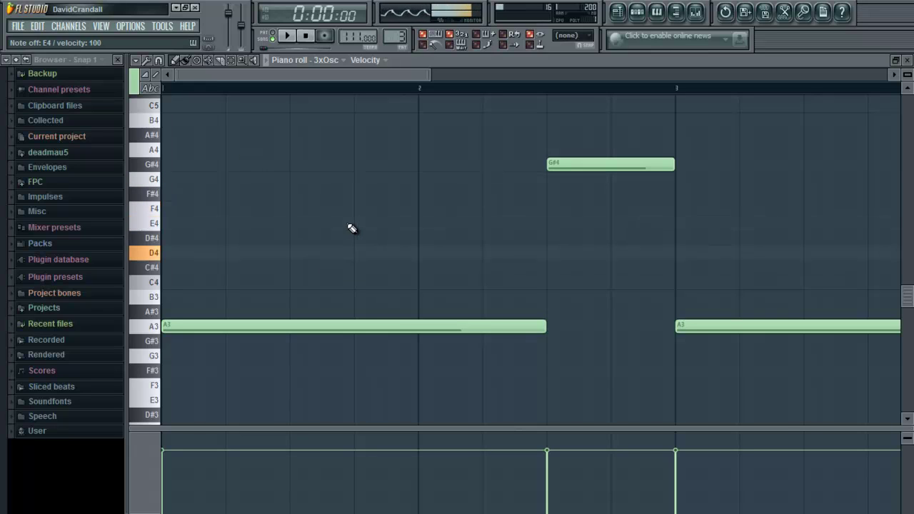
{"action": "key", "text": "c"}
{"action": "key", "text": "b"}
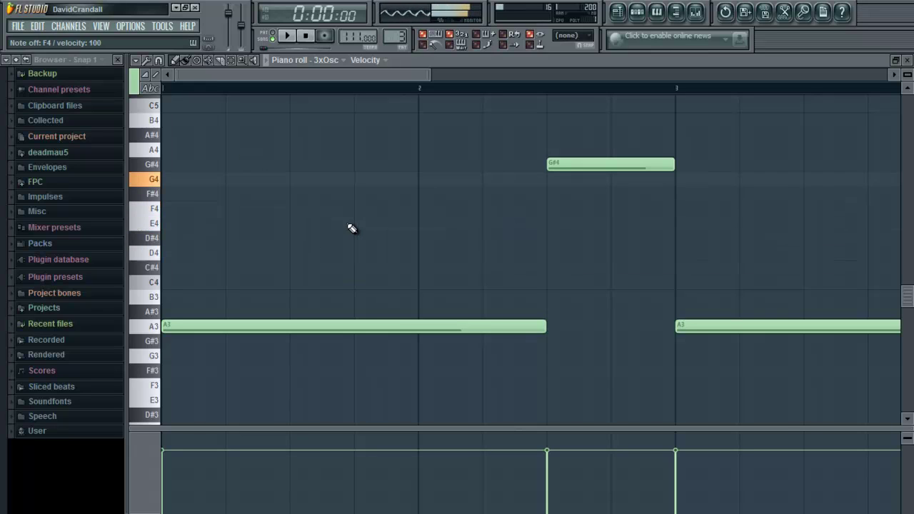
{"action": "left_click", "coordinate": [907, 60]}
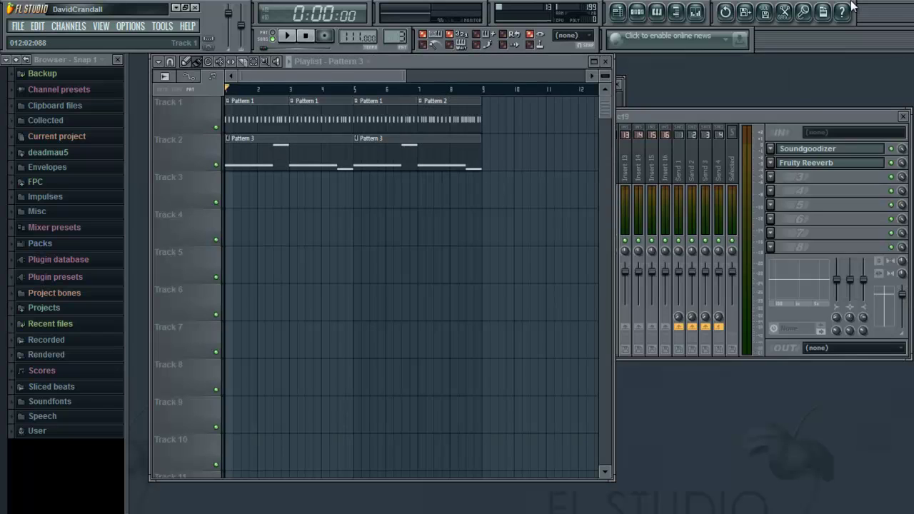
- Bring the mixer to the front and select the 3xOsc insert track to show its effect chain
{"action": "left_click", "coordinate": [696, 21]}
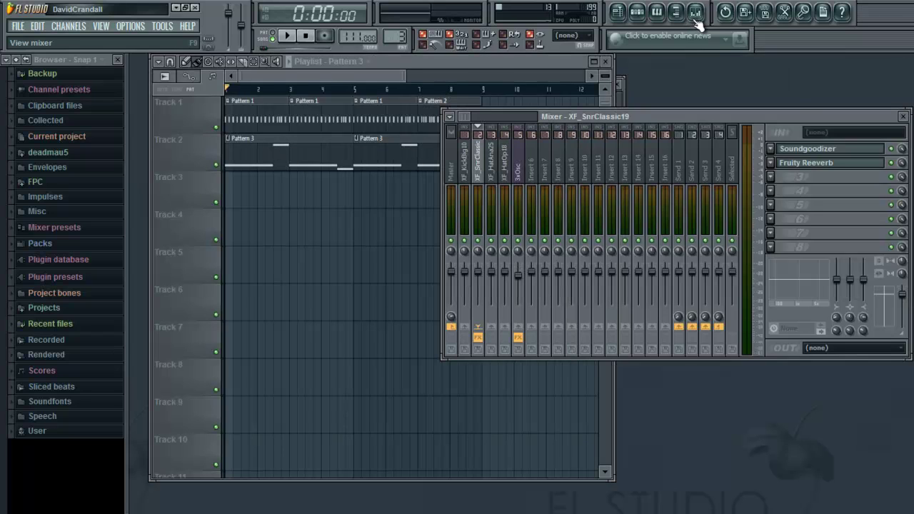
{"action": "left_click", "coordinate": [696, 22]}
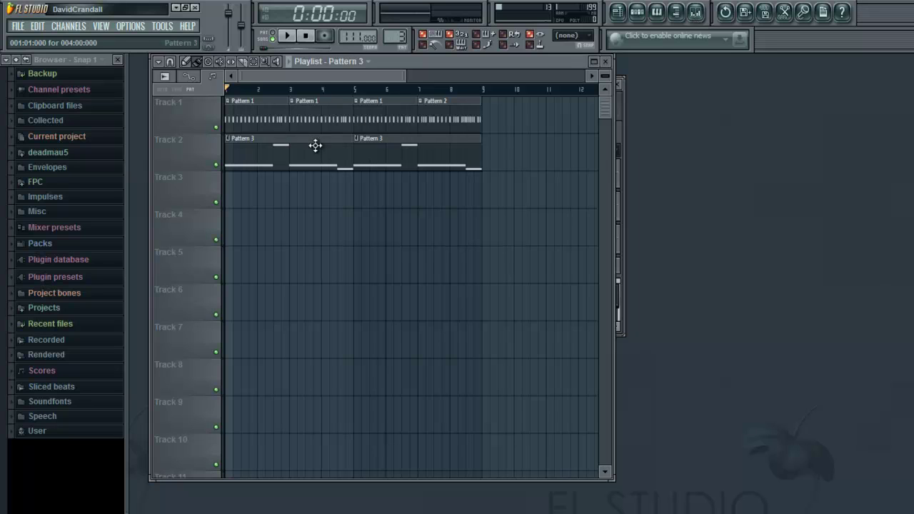
{"action": "left_click", "coordinate": [696, 15]}
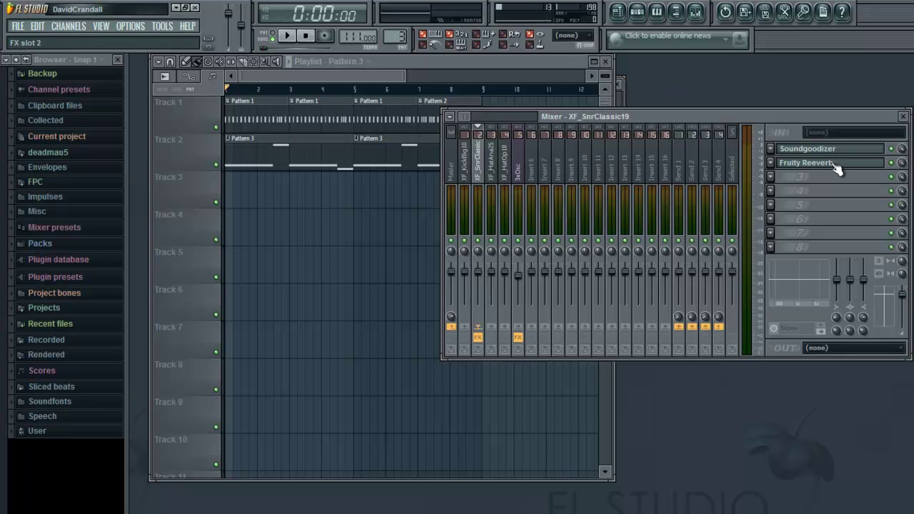
{"action": "left_click", "coordinate": [520, 171]}
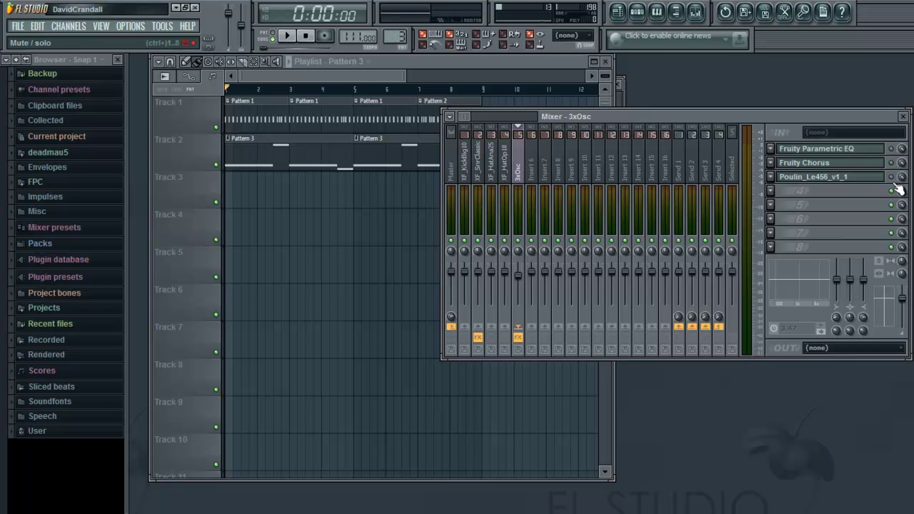
- Show the step sequencer and open the channel settings of the 3xOsc generator
{"action": "left_click", "coordinate": [272, 162]}
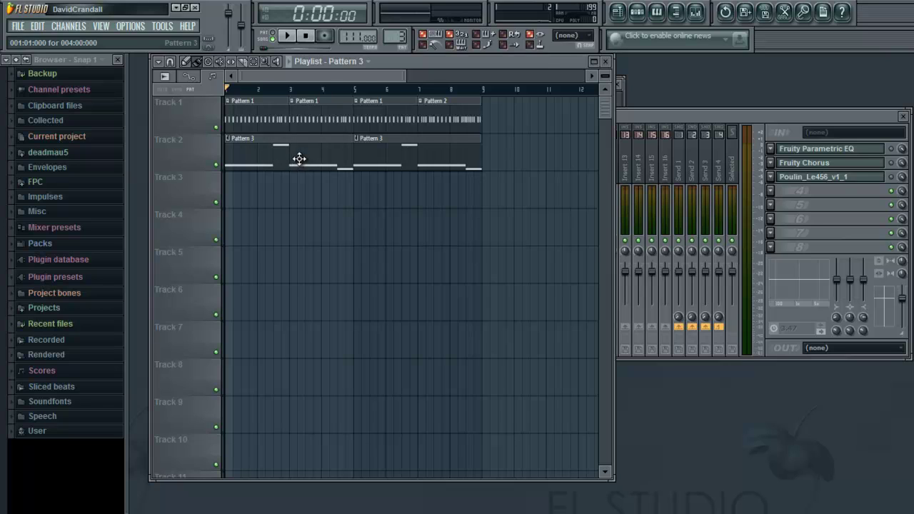
{"action": "left_click", "coordinate": [638, 13]}
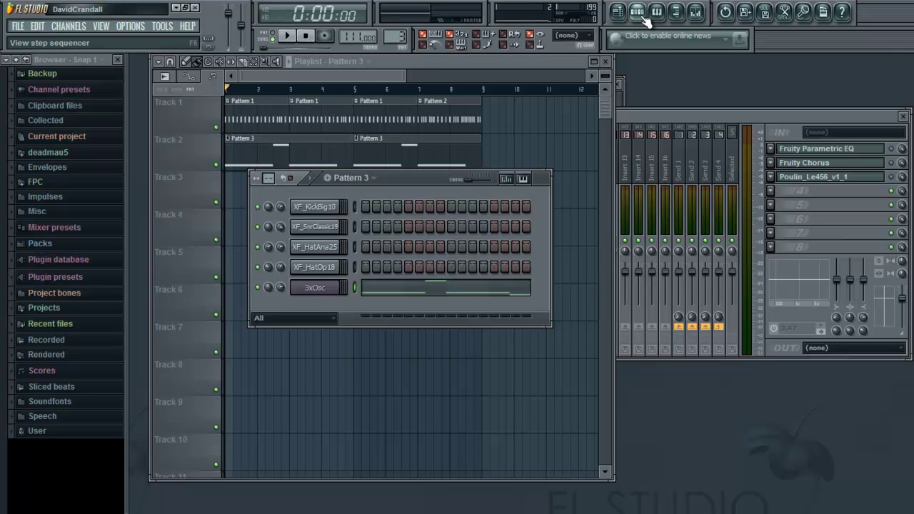
{"action": "right_click", "coordinate": [321, 289]}
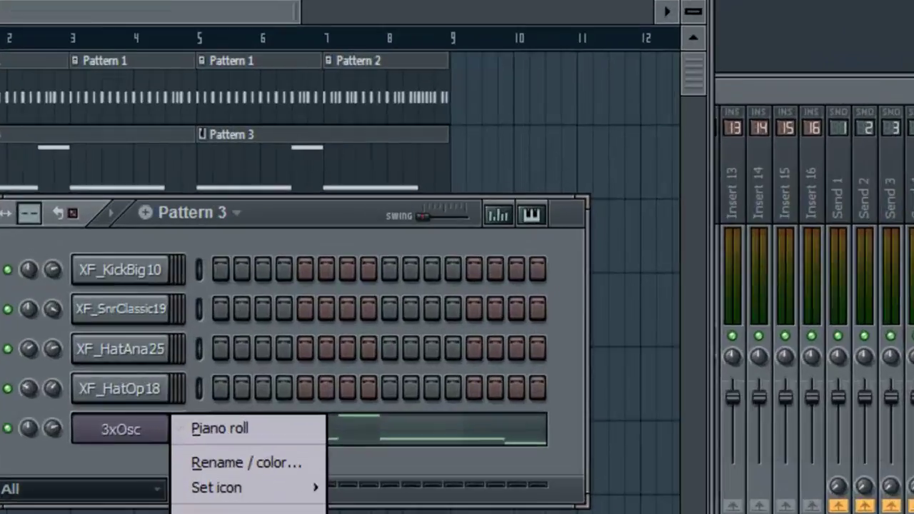
{"action": "mouse_move", "coordinate": [364, 438]}
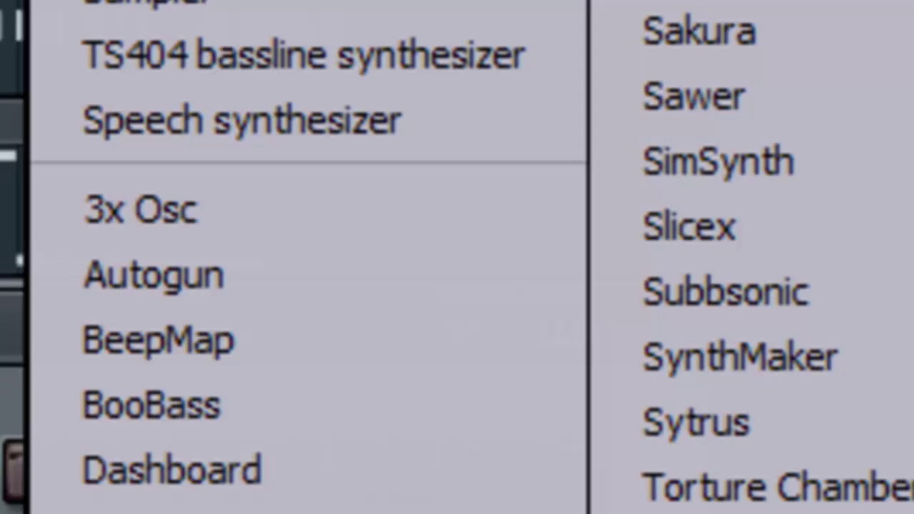
{"action": "left_click", "coordinate": [493, 235]}
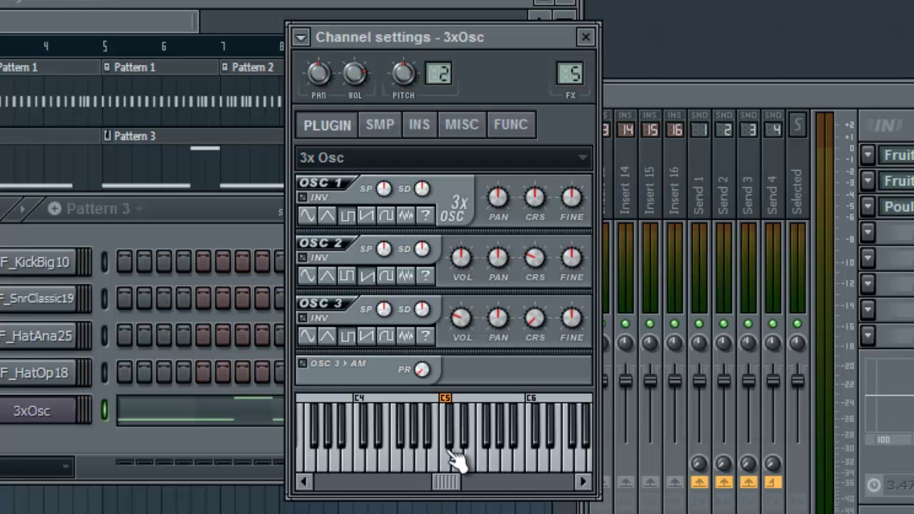
- Lower the coarse pitch of OSC 1 and OSC 2 fully, auditioning notes on the channel's preview keyboard
{"action": "left_click", "coordinate": [450, 475]}
{"action": "left_click", "coordinate": [347, 465]}
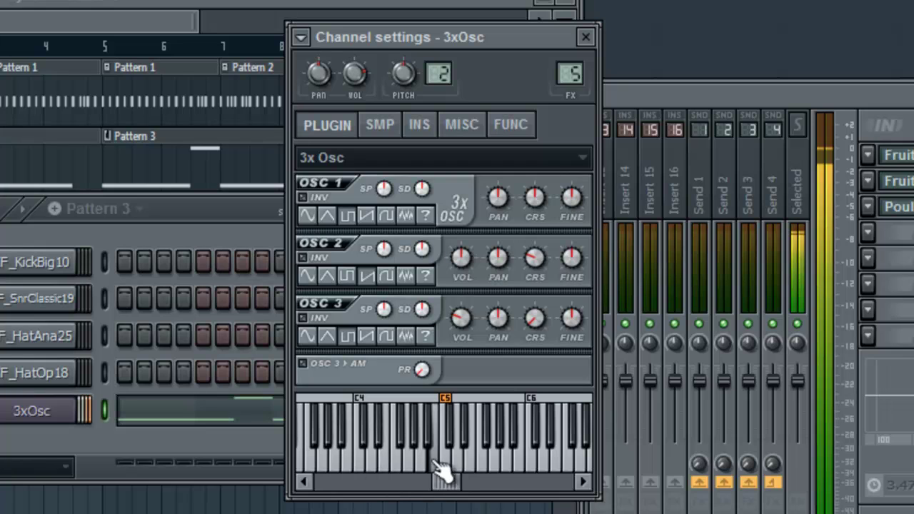
{"action": "left_click", "coordinate": [434, 471]}
{"action": "left_click", "coordinate": [388, 473]}
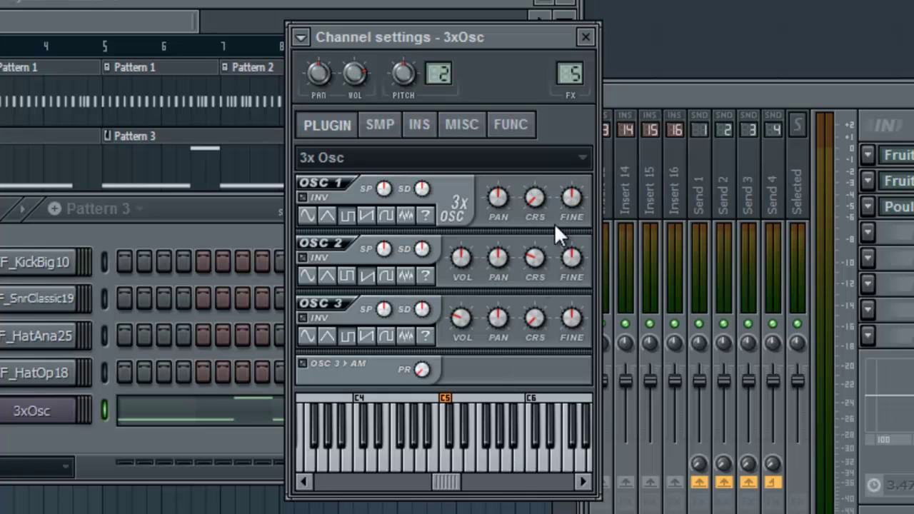
{"action": "left_click_drag", "start_coordinate": [530, 263], "coordinate": [530, 275]}
{"action": "left_click_drag", "start_coordinate": [455, 474], "coordinate": [375, 466]}
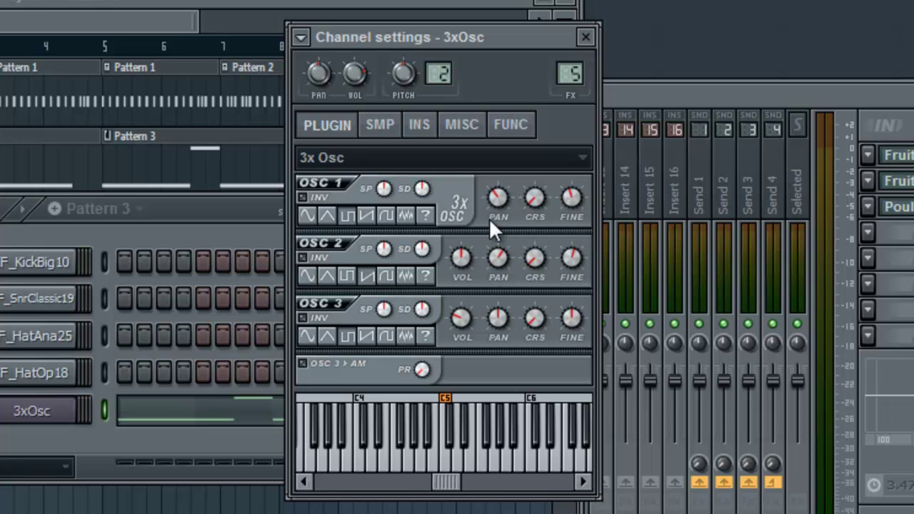
- Pan OSC 2 further to the right while auditioning notes in the octave above C4
{"action": "left_click", "coordinate": [400, 464]}
{"action": "left_click", "coordinate": [412, 471]}
{"action": "left_click", "coordinate": [386, 465]}
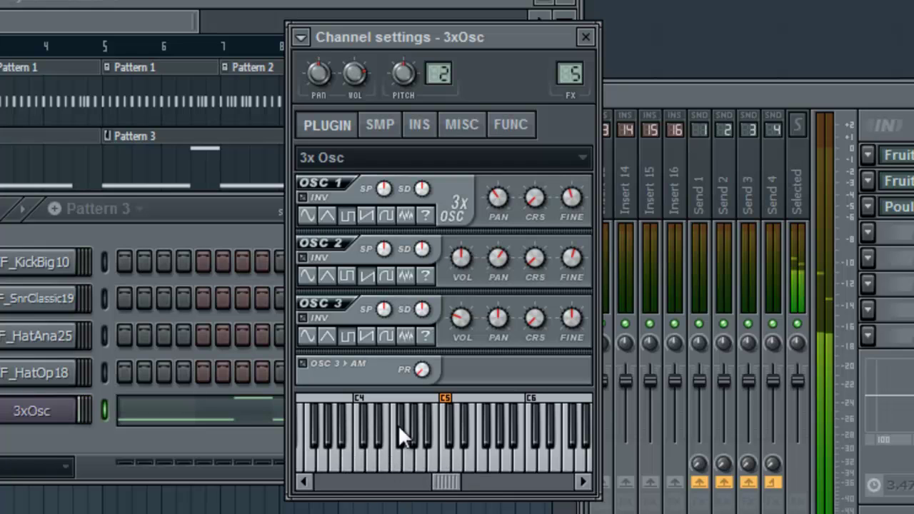
{"action": "left_click", "coordinate": [398, 464]}
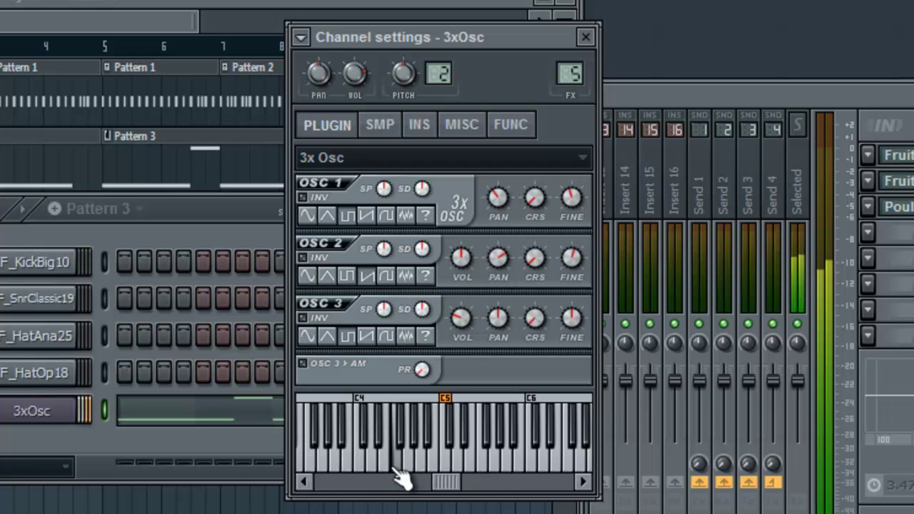
{"action": "left_click", "coordinate": [385, 464]}
{"action": "left_click", "coordinate": [354, 465]}
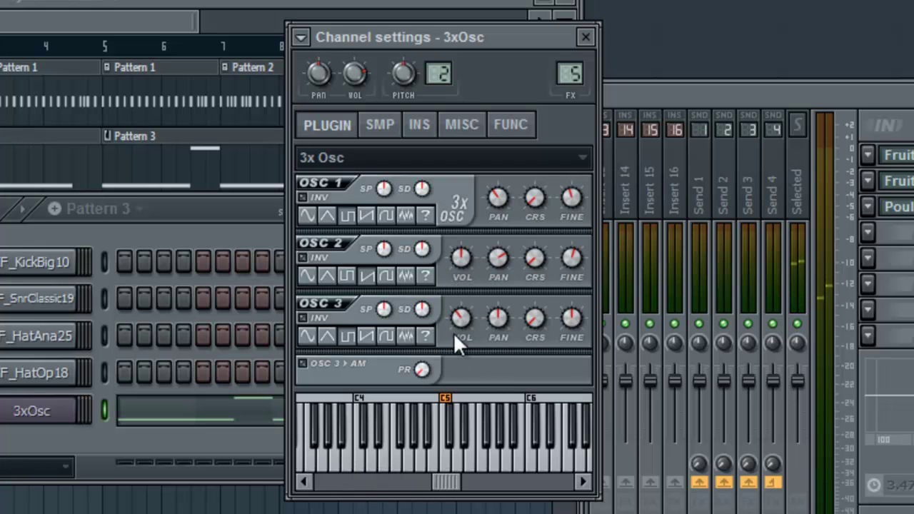
- Raise the volume of OSC 3 slightly and audition the patch with several low notes
{"action": "left_click", "coordinate": [389, 464]}
{"action": "left_click", "coordinate": [329, 464]}
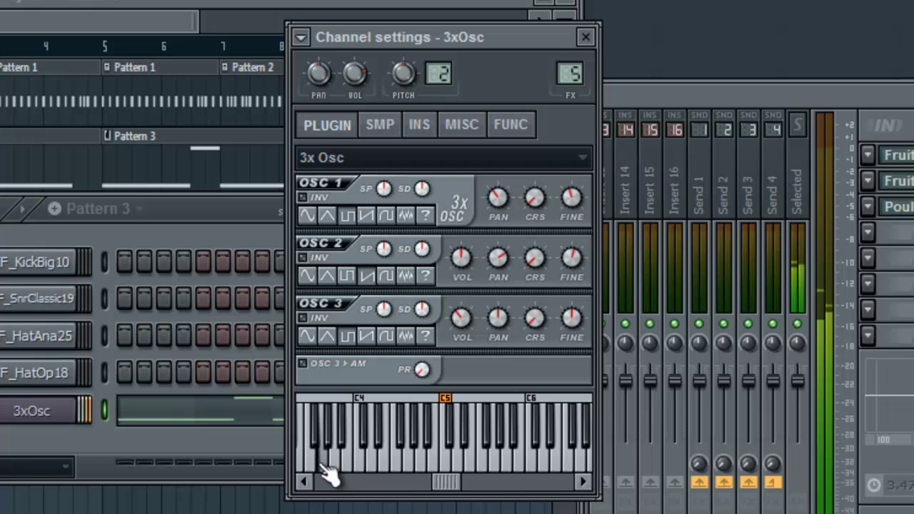
{"action": "left_click", "coordinate": [364, 464]}
{"action": "left_click", "coordinate": [400, 464]}
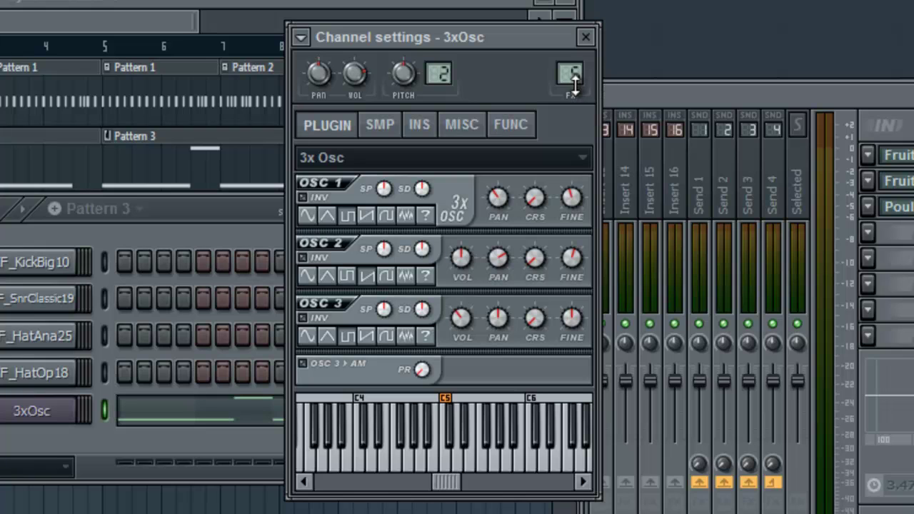
- Enable Fruity Parametric EQ on the 3xOsc mixer track and open its settings
{"action": "left_click", "coordinate": [856, 92]}
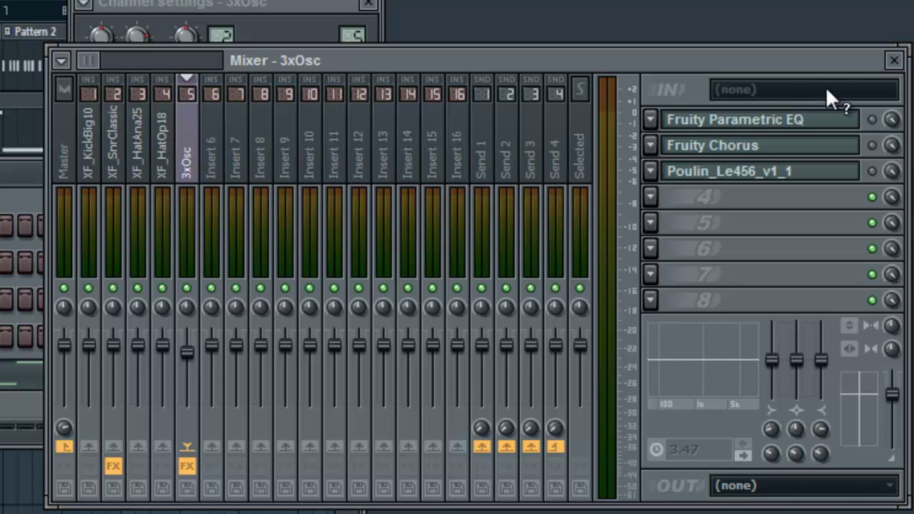
{"action": "left_click_drag", "start_coordinate": [786, 65], "coordinate": [682, 65]}
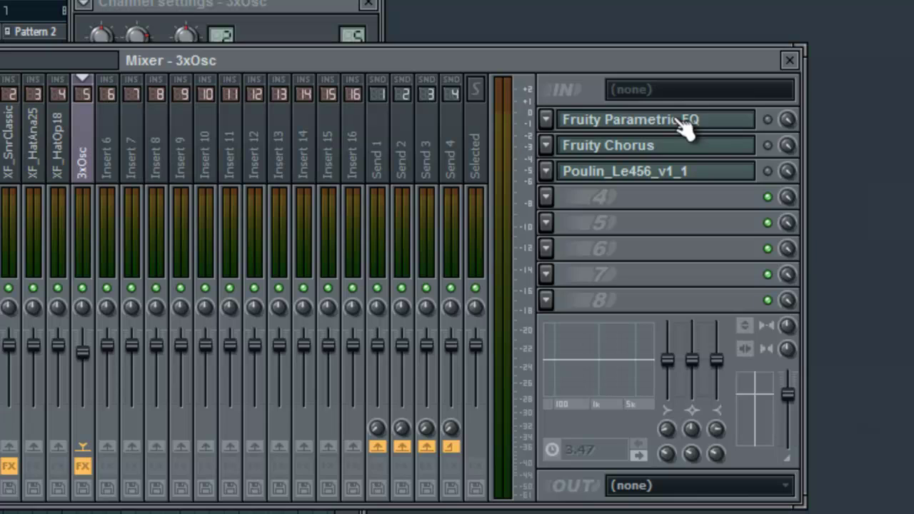
{"action": "left_click", "coordinate": [768, 119]}
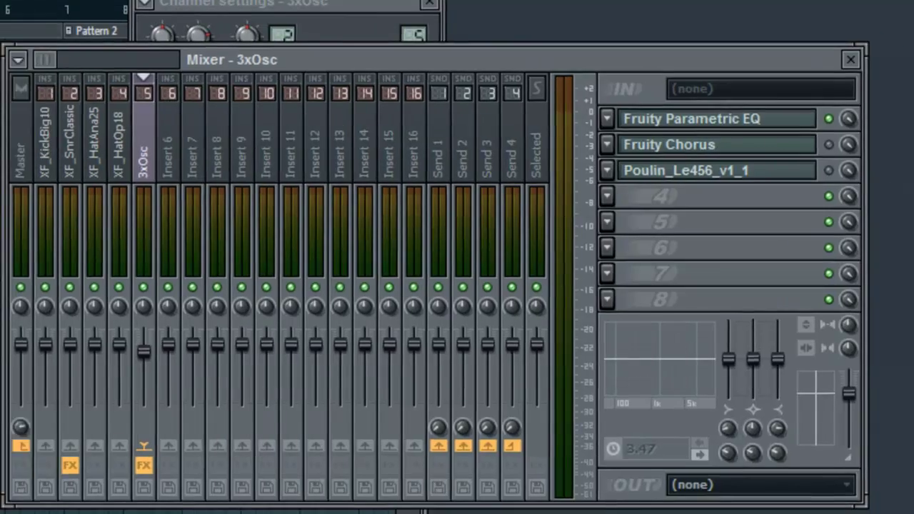
{"action": "left_click", "coordinate": [654, 119]}
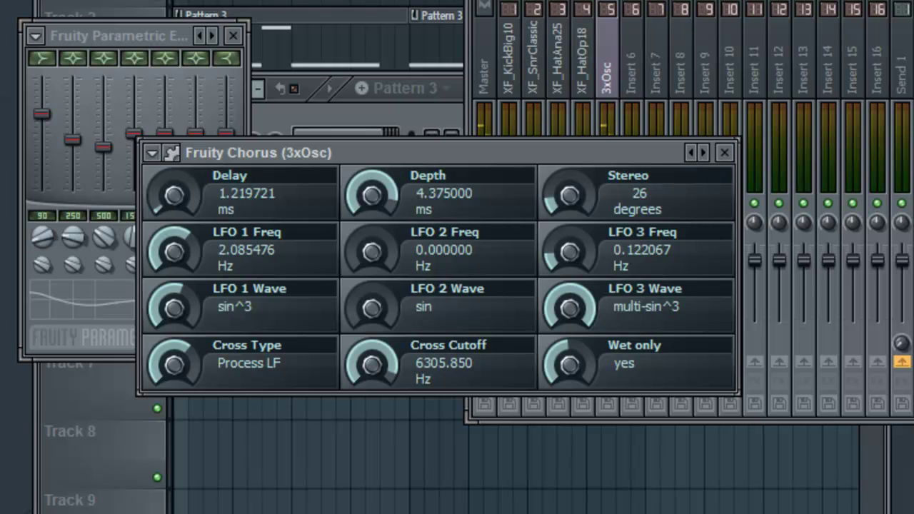
- Review the Poulin_Le456_v1_1 amp settings, and close the amp and Fruity Parametric EQ windows
{"action": "key", "text": "F9"}
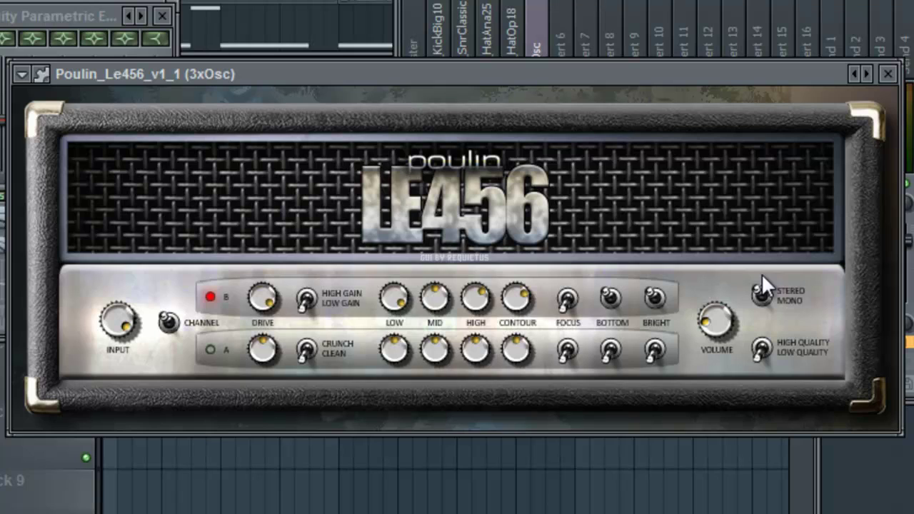
{"action": "left_click", "coordinate": [888, 75]}
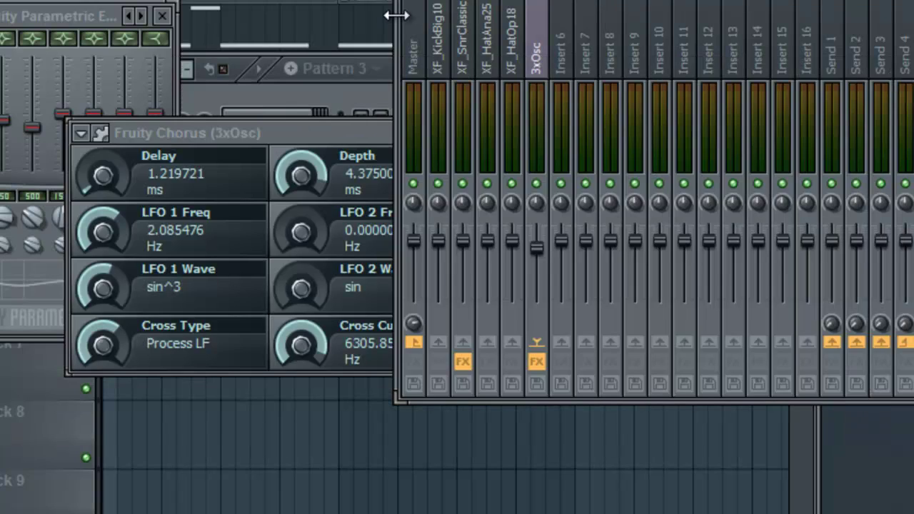
{"action": "key", "text": "space"}
{"action": "left_click", "coordinate": [164, 17]}
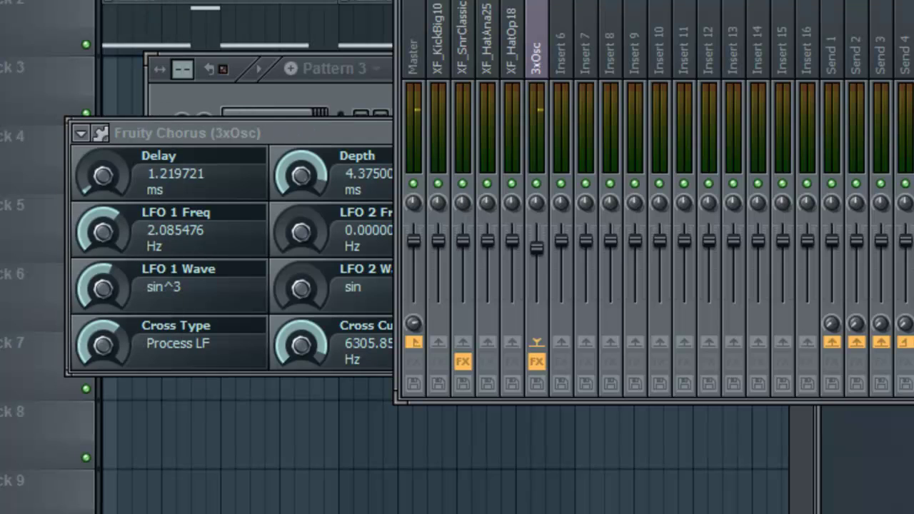
- Play the arrangement with the playlist in view, and bring back the step sequencer and mixer after stopping playback
{"action": "key", "text": "F5"}
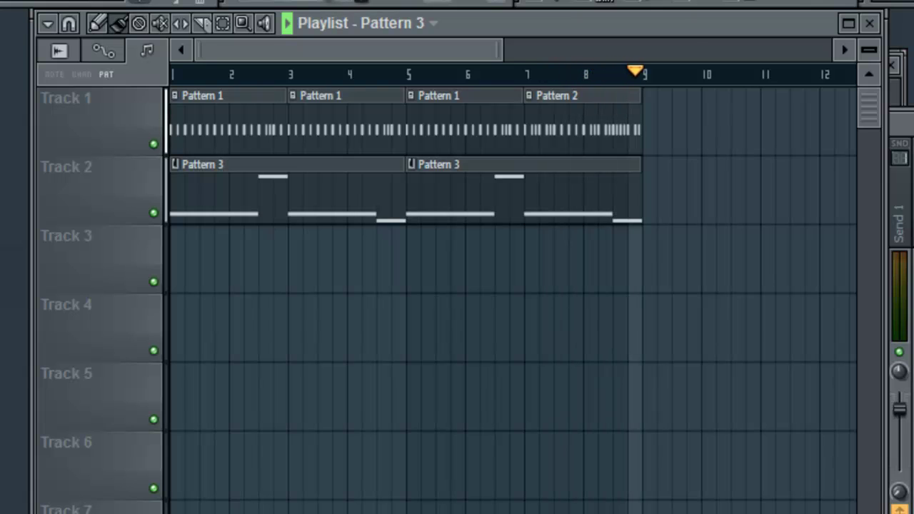
{"action": "key", "text": "space"}
{"action": "key", "text": "F6"}
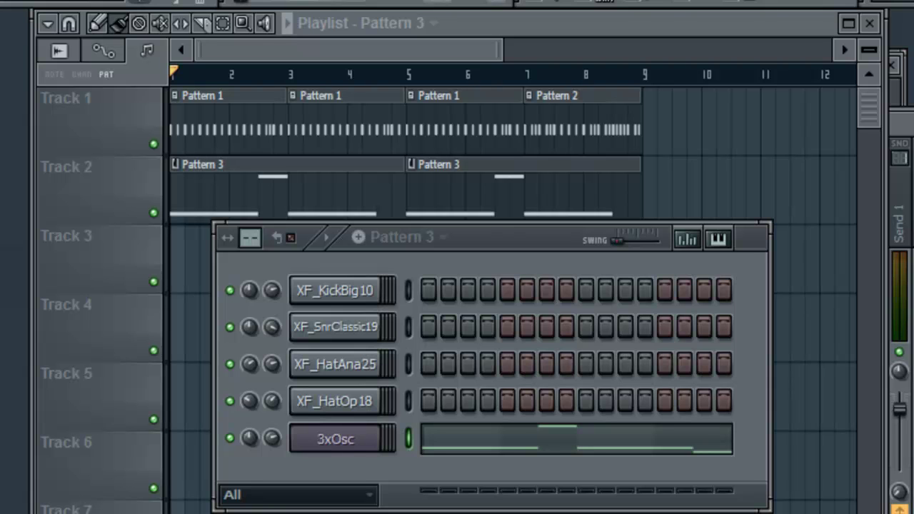
{"action": "key", "text": "F9"}
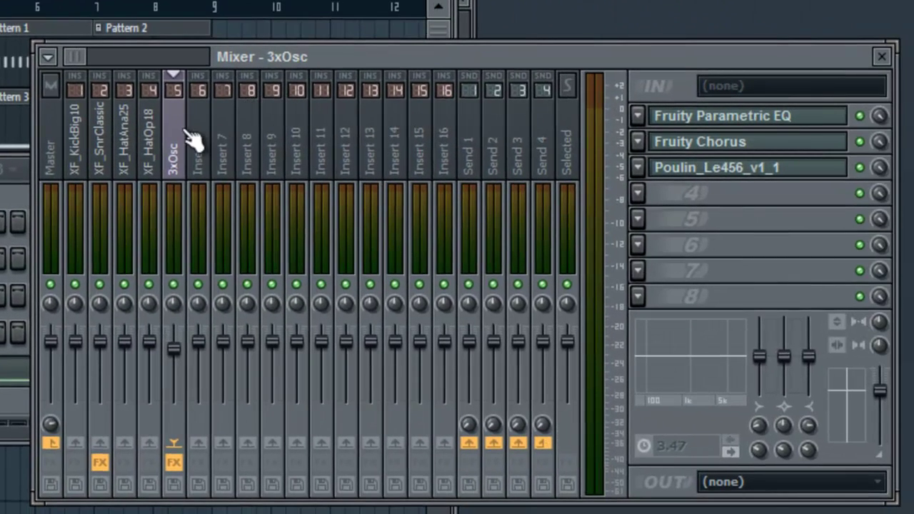
- Add Fruity Fast LP to the 3xOsc track's fourth effect slot, lower its cutoff and raise its resonance, and reposition its window
{"action": "left_click", "coordinate": [648, 203]}
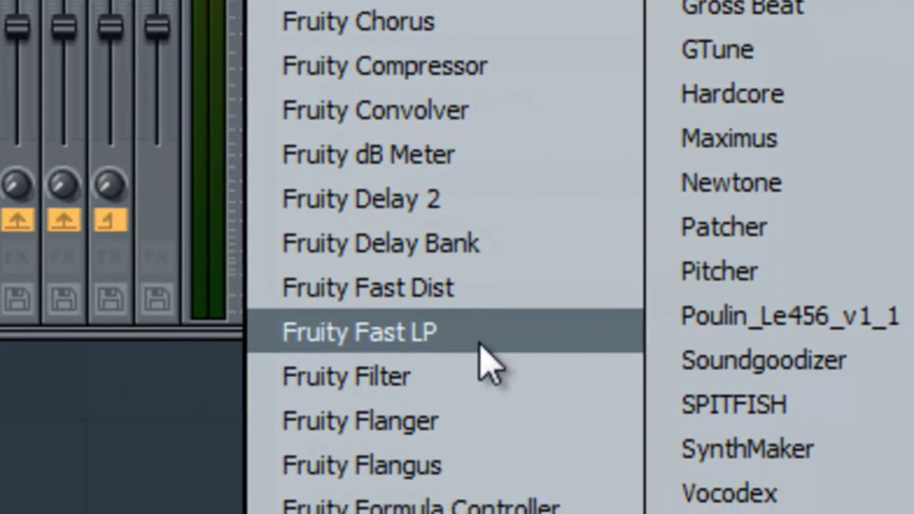
{"action": "left_click", "coordinate": [480, 344]}
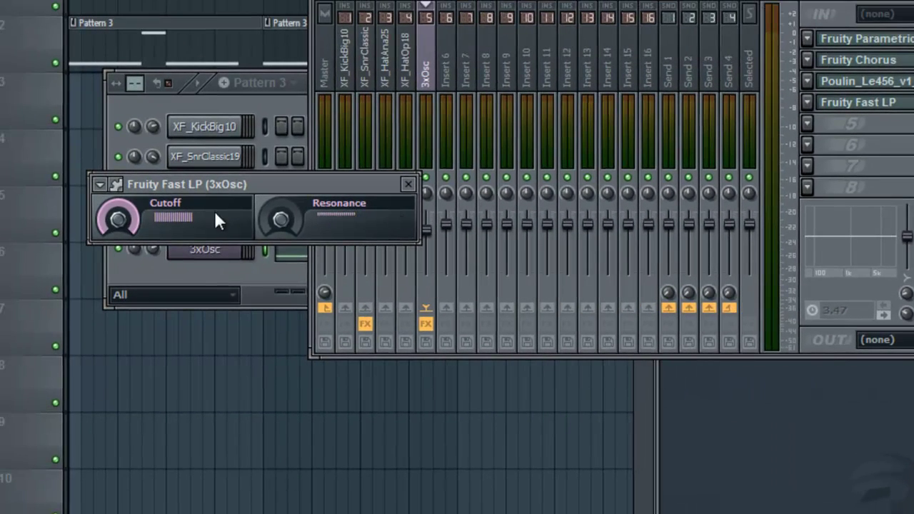
{"action": "left_click_drag", "start_coordinate": [275, 231], "coordinate": [270, 155]}
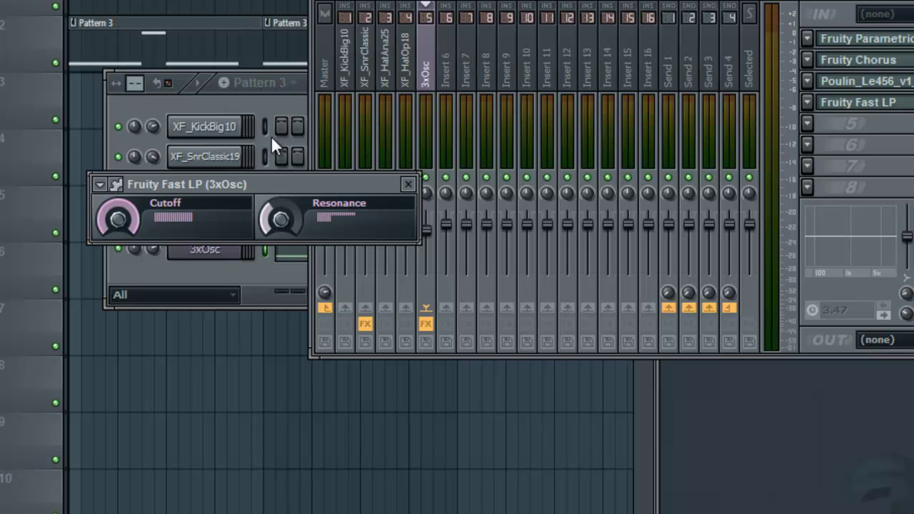
{"action": "left_click_drag", "start_coordinate": [278, 230], "coordinate": [234, 184]}
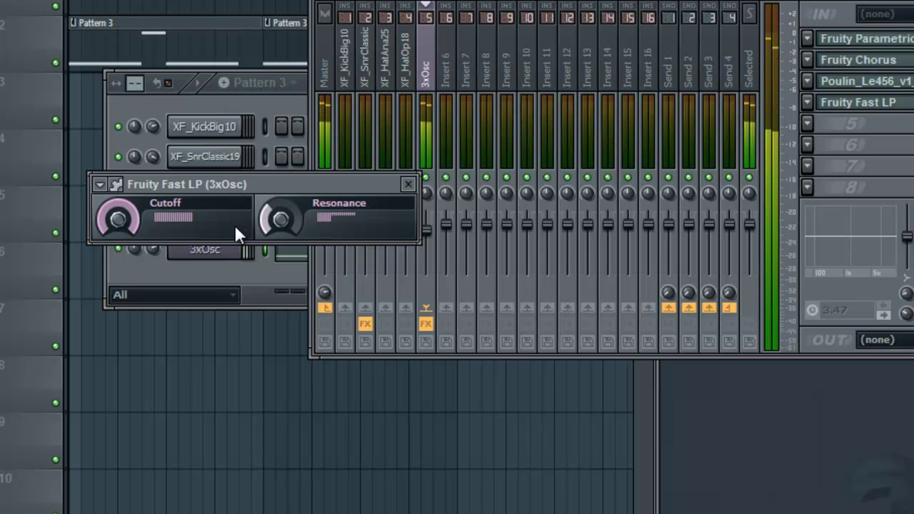
{"action": "left_click_drag", "start_coordinate": [110, 223], "coordinate": [122, 219]}
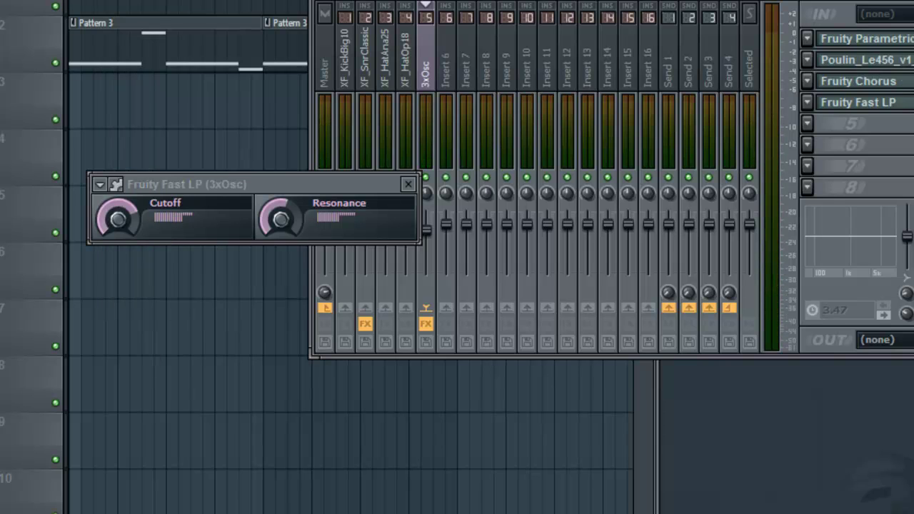
{"action": "left_click_drag", "start_coordinate": [246, 184], "coordinate": [301, 195]}
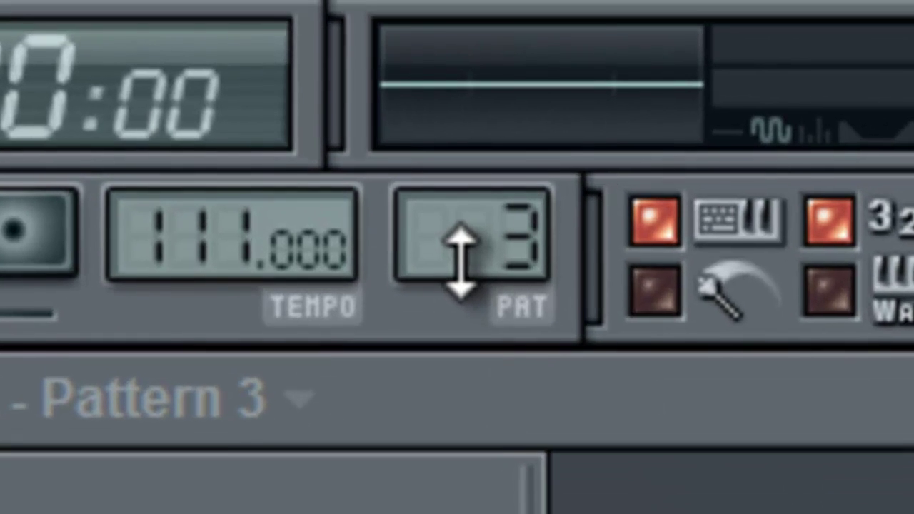
- Select Pattern 4, place it at the start of Track 3 in the playlist, and extend the clip to bar 9
{"action": "scroll", "coordinate": [382, 45], "scroll_direction": "up", "scroll_amount": 2}
{"action": "scroll", "coordinate": [455, 208], "scroll_direction": "down", "scroll_amount": 1}
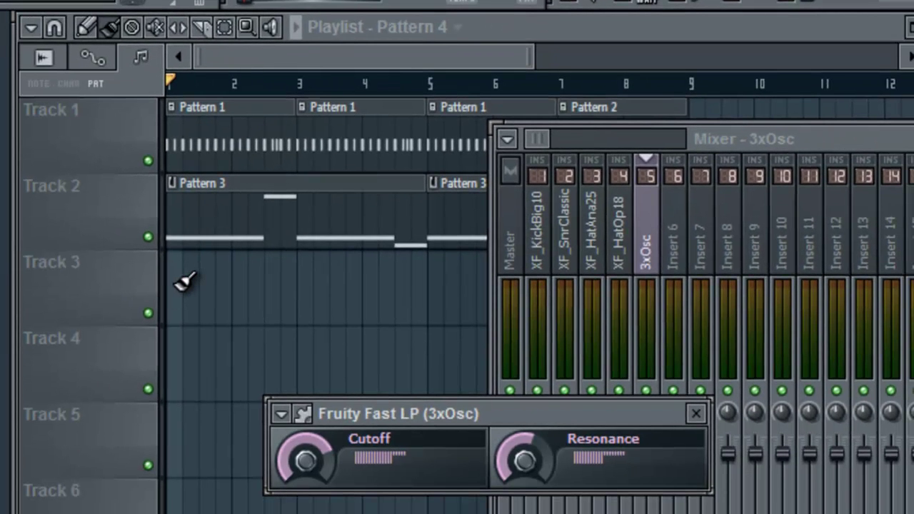
{"action": "left_click", "coordinate": [177, 287]}
{"action": "left_click_drag", "start_coordinate": [207, 292], "coordinate": [186, 292]}
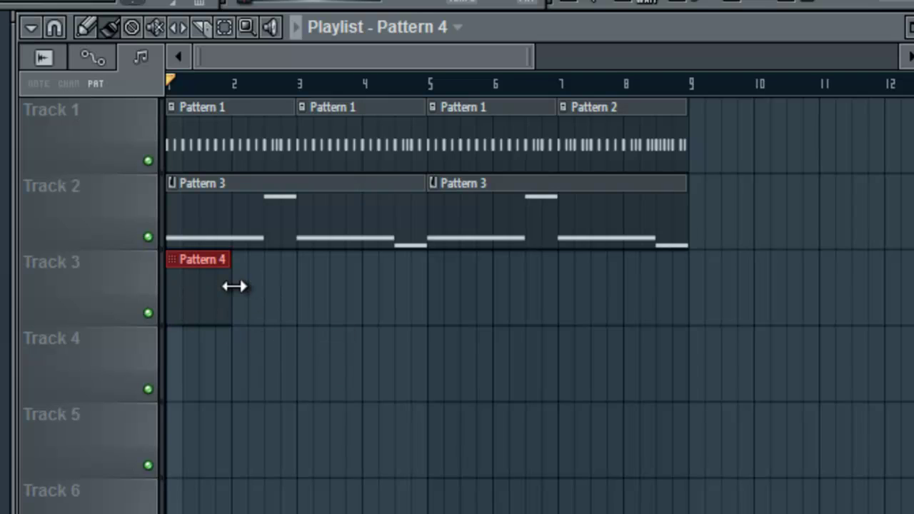
{"action": "mouse_move", "coordinate": [232, 286]}
{"action": "left_mouse_down"}
{"action": "mouse_move", "coordinate": [695, 296]}
{"action": "mouse_move", "coordinate": [688, 300]}
{"action": "left_mouse_up"}
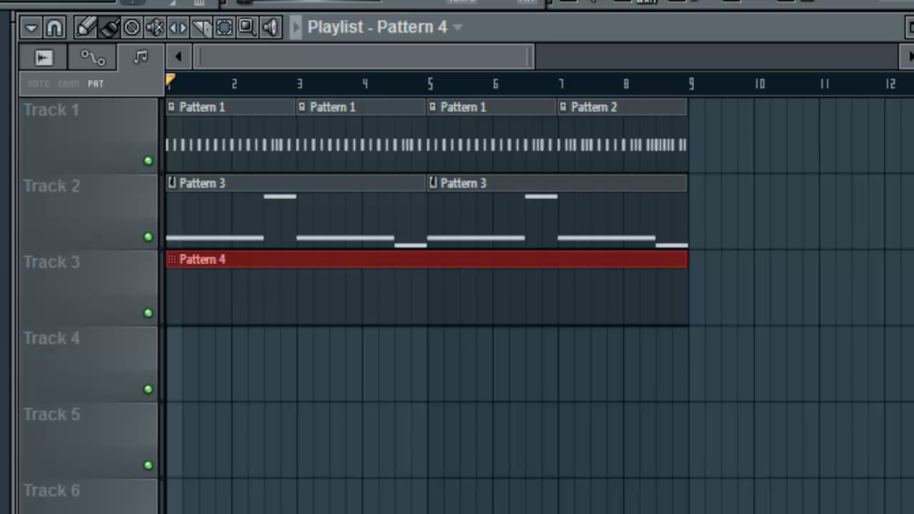
- Open the event editor for the Fruity Fast LP cutoff and select the time range of bars 1 and 2
{"action": "key", "text": "F9"}
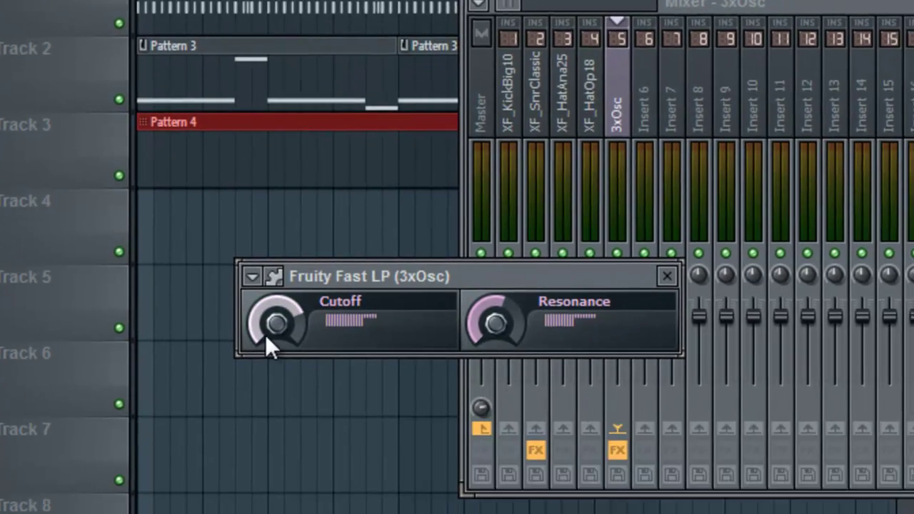
{"action": "right_click", "coordinate": [303, 466]}
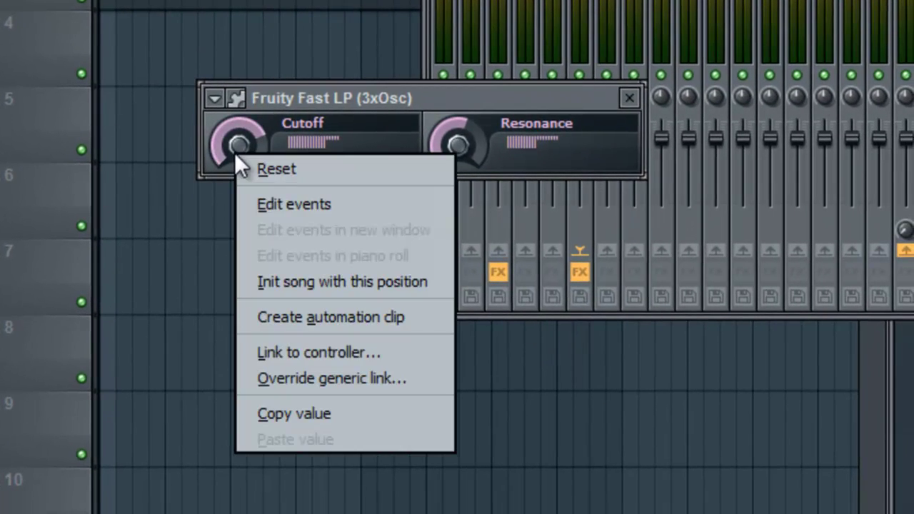
{"action": "left_click", "coordinate": [322, 205]}
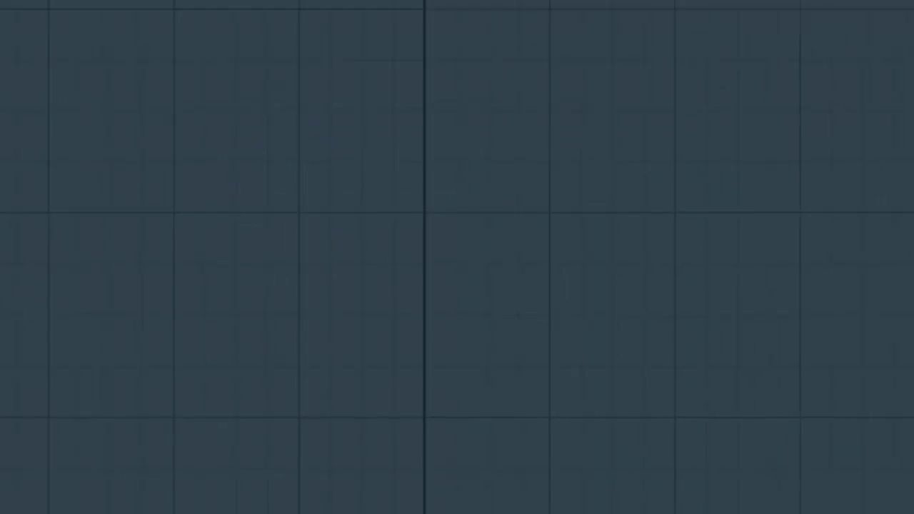
{"action": "left_click", "coordinate": [74, 3]}
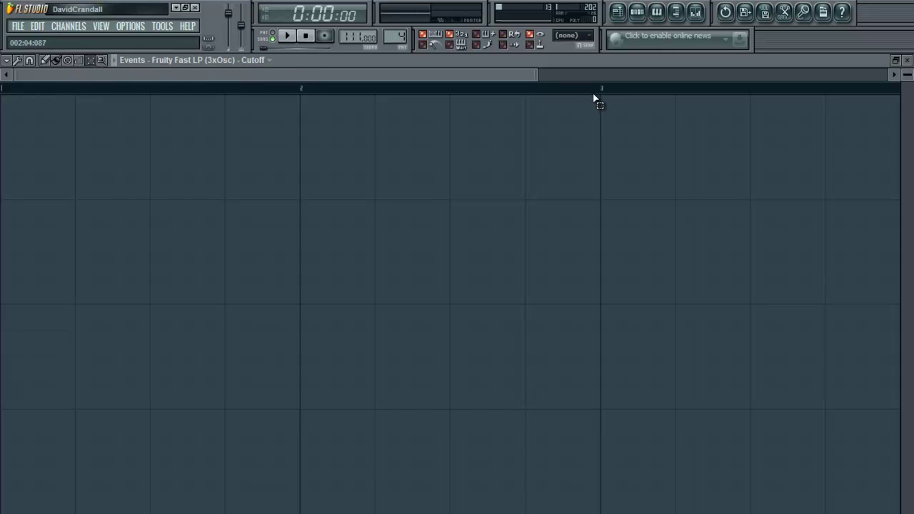
{"action": "left_click_drag", "start_coordinate": [600, 93], "coordinate": [4, 100]}
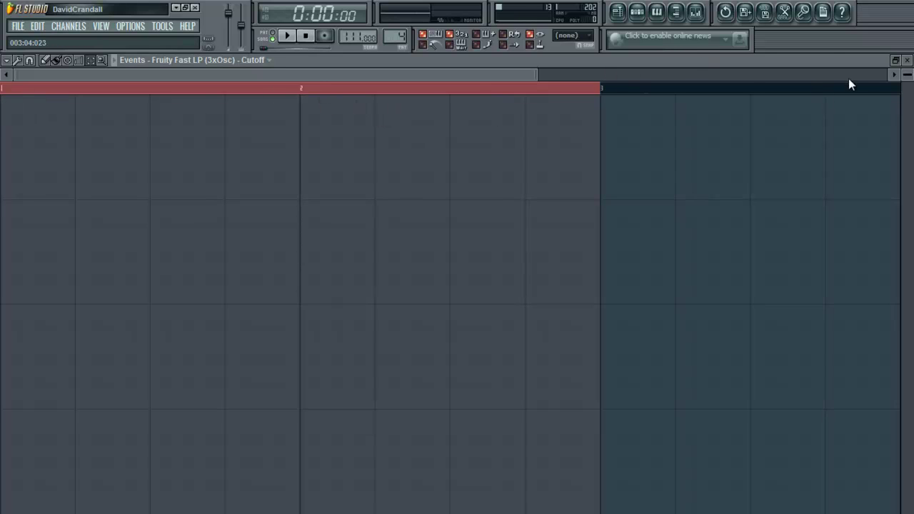
- Select the first two bars in the playlist, loop-play them, and close the playlist before stopping playback
{"action": "left_click", "coordinate": [675, 13]}
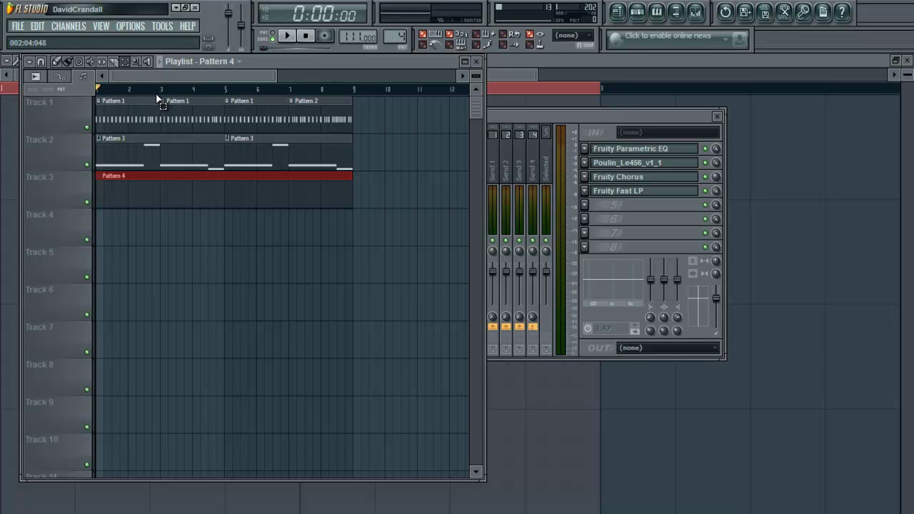
{"action": "left_click_drag", "start_coordinate": [158, 91], "coordinate": [95, 92]}
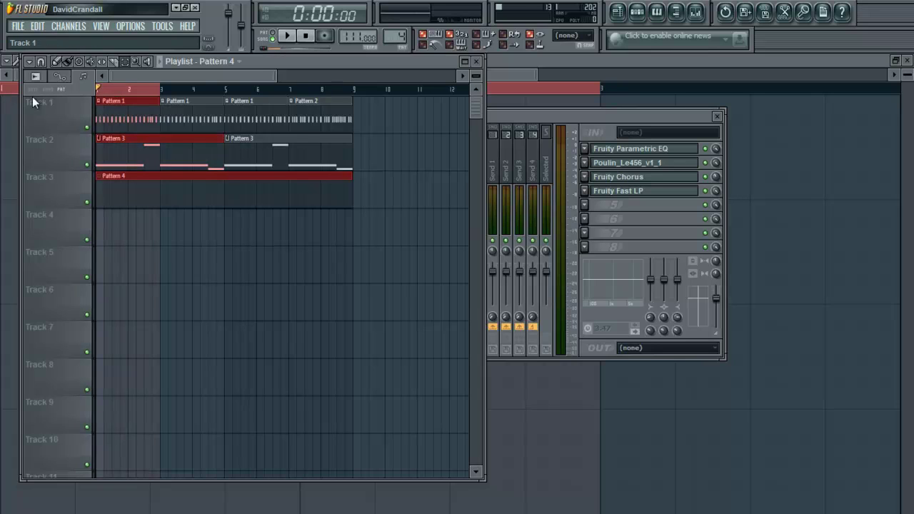
{"action": "left_click", "coordinate": [287, 36]}
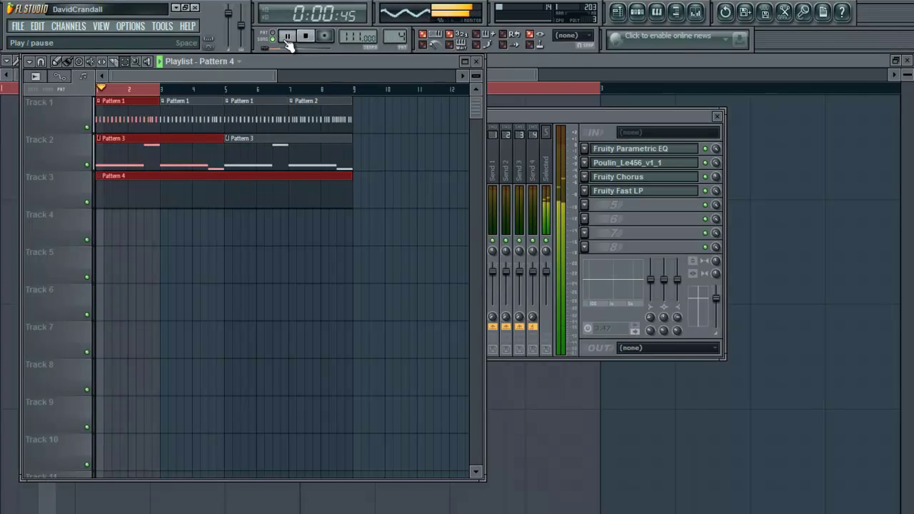
{"action": "left_click", "coordinate": [479, 62]}
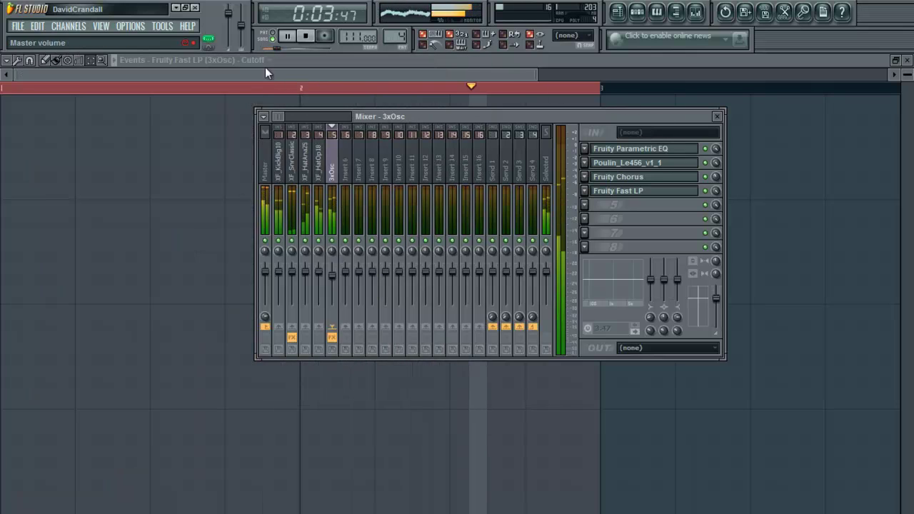
{"action": "left_click", "coordinate": [307, 36]}
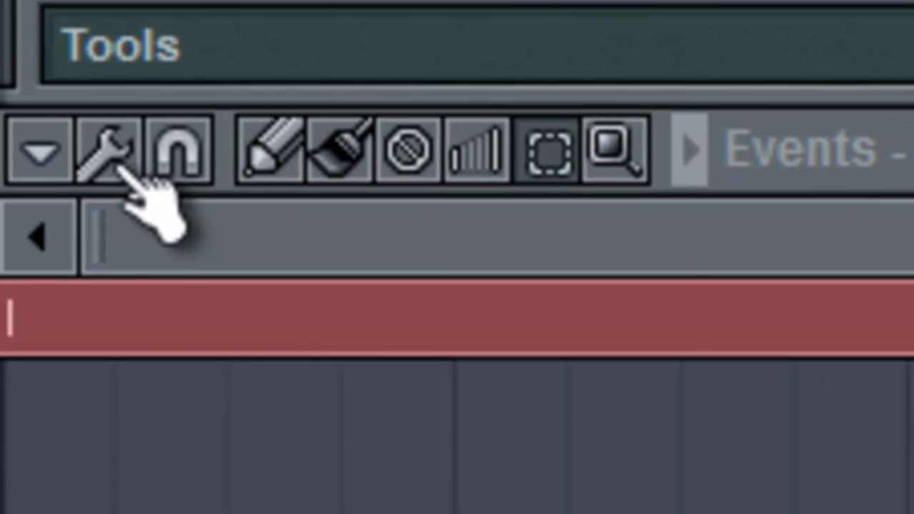
- Fill the selected two bars of cutoff events with a sine LFO, and audition the result
{"action": "left_click", "coordinate": [123, 172]}
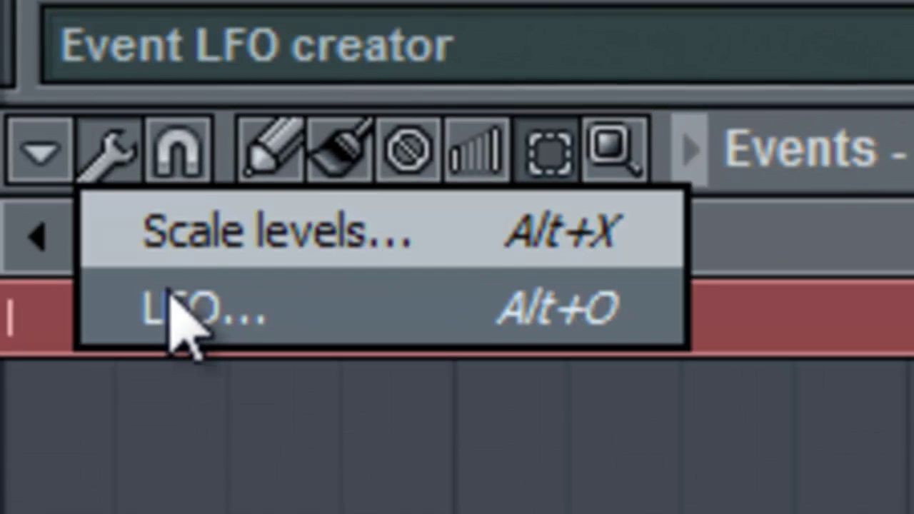
{"action": "left_click", "coordinate": [303, 315]}
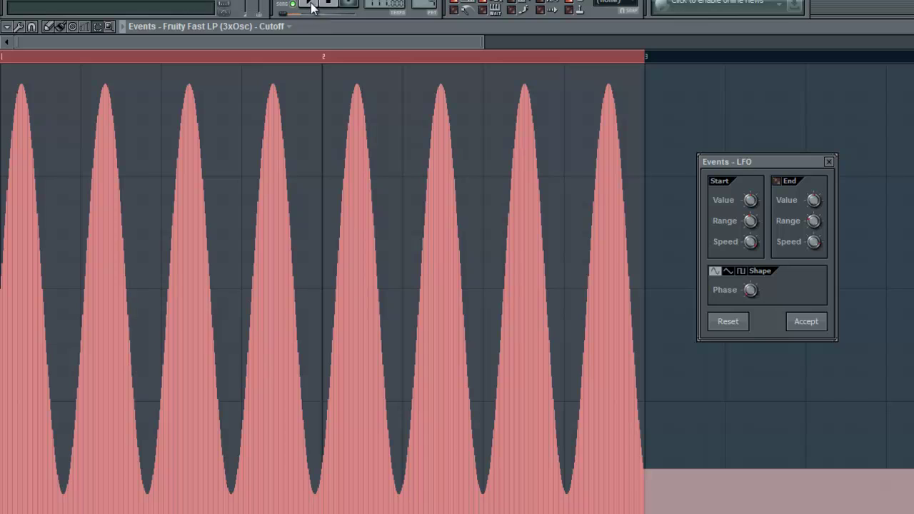
{"action": "left_click", "coordinate": [799, 323]}
{"action": "left_click", "coordinate": [308, 4]}
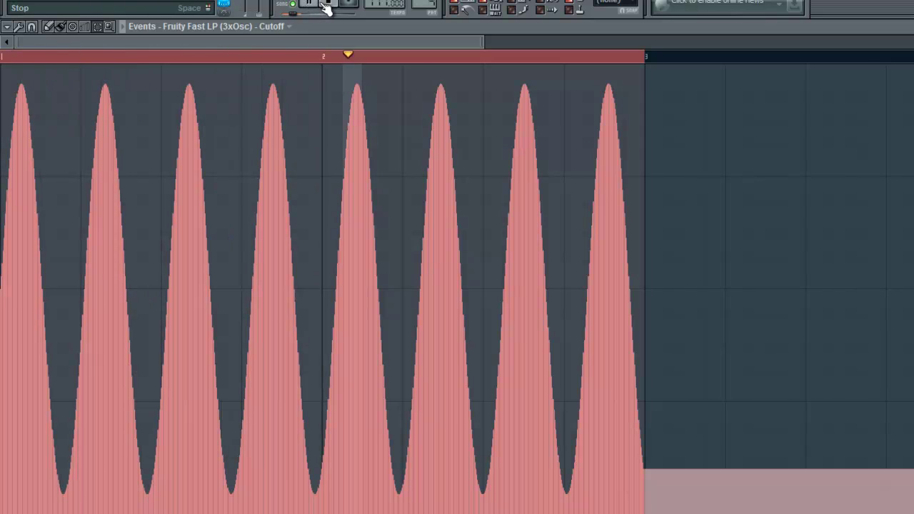
{"action": "left_click", "coordinate": [330, 6]}
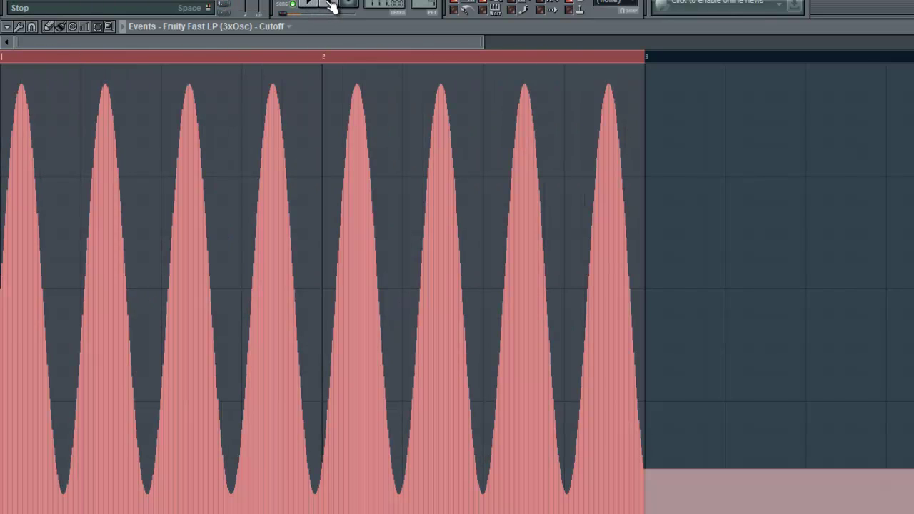
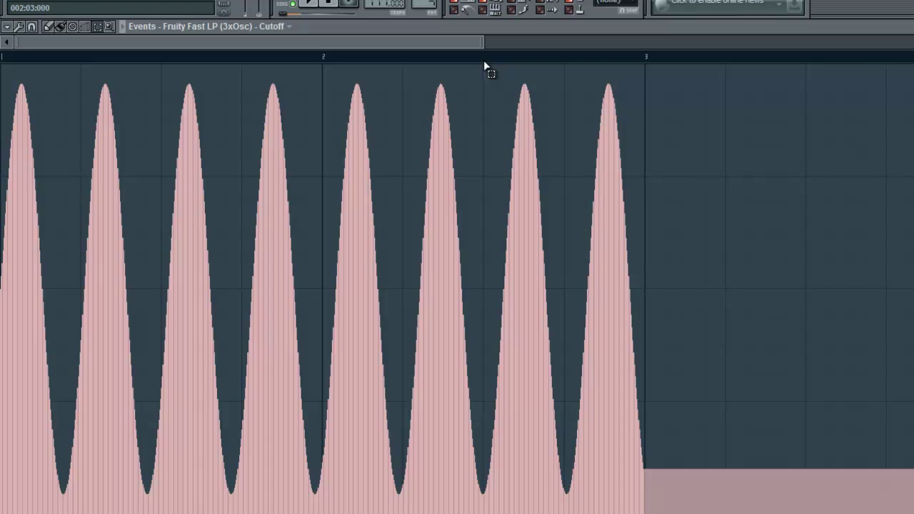
- Apply a sine LFO at about double speed to the cutoff events from beat 3 to the end of bar 2, and audition it
{"action": "left_click_drag", "start_coordinate": [484, 64], "coordinate": [650, 71]}
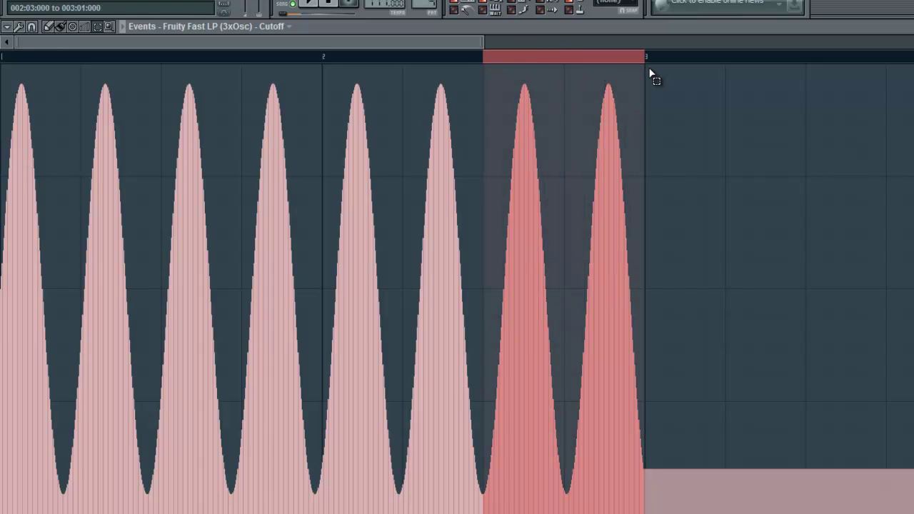
{"action": "left_click", "coordinate": [19, 30]}
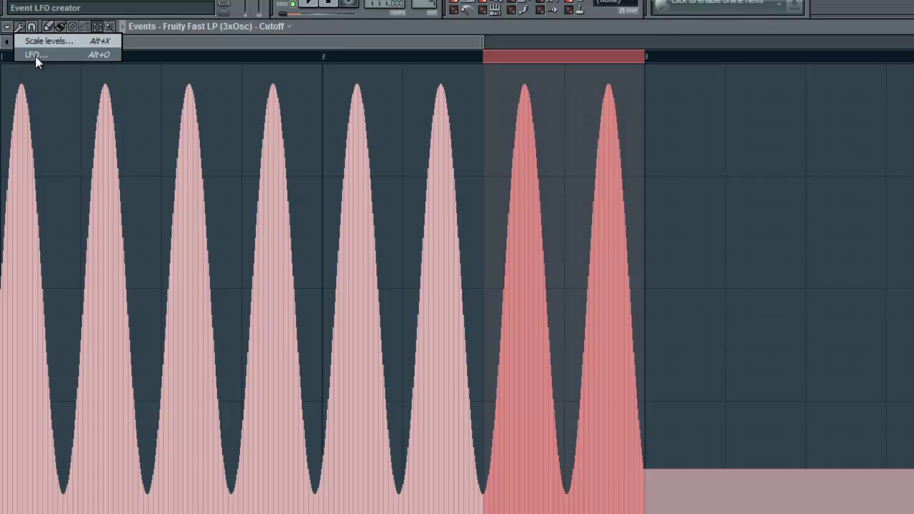
{"action": "left_click", "coordinate": [36, 57]}
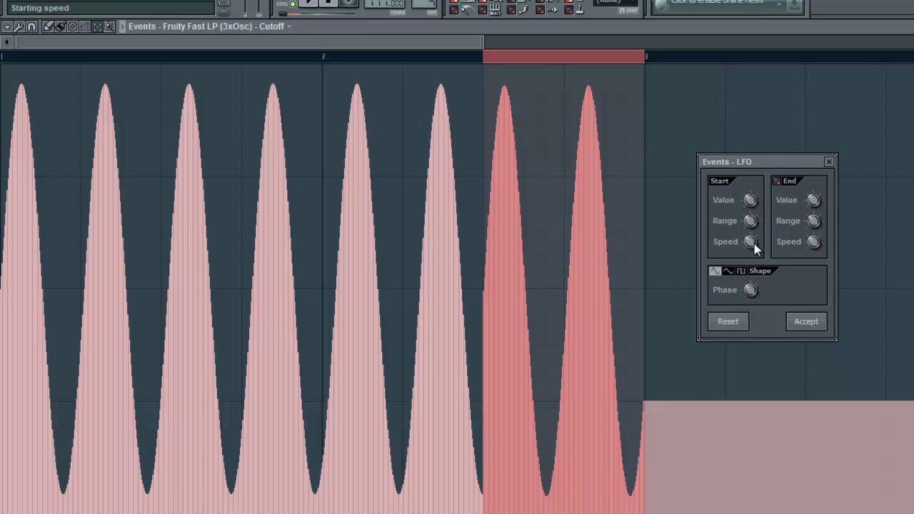
{"action": "left_click_drag", "start_coordinate": [754, 244], "coordinate": [754, 242]}
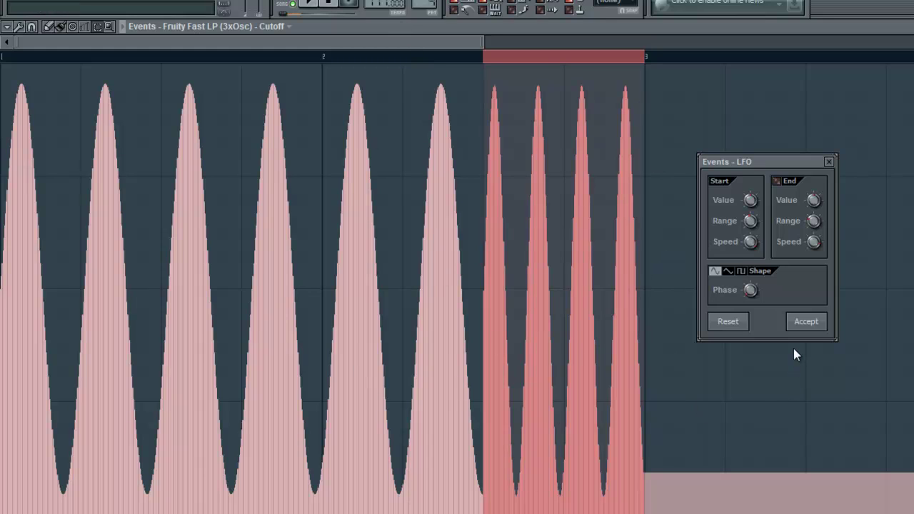
{"action": "left_click", "coordinate": [314, 7]}
{"action": "left_click", "coordinate": [807, 322]}
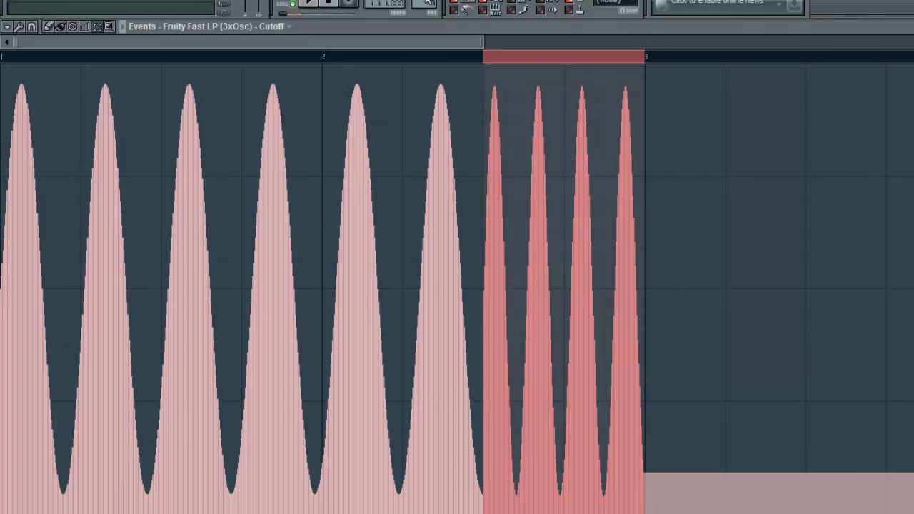
{"action": "left_click", "coordinate": [312, 7]}
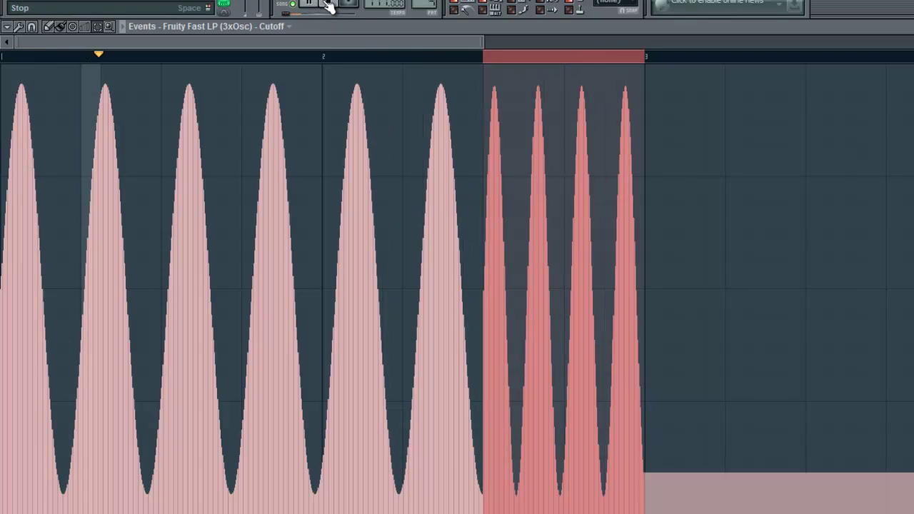
{"action": "left_click", "coordinate": [330, 6]}
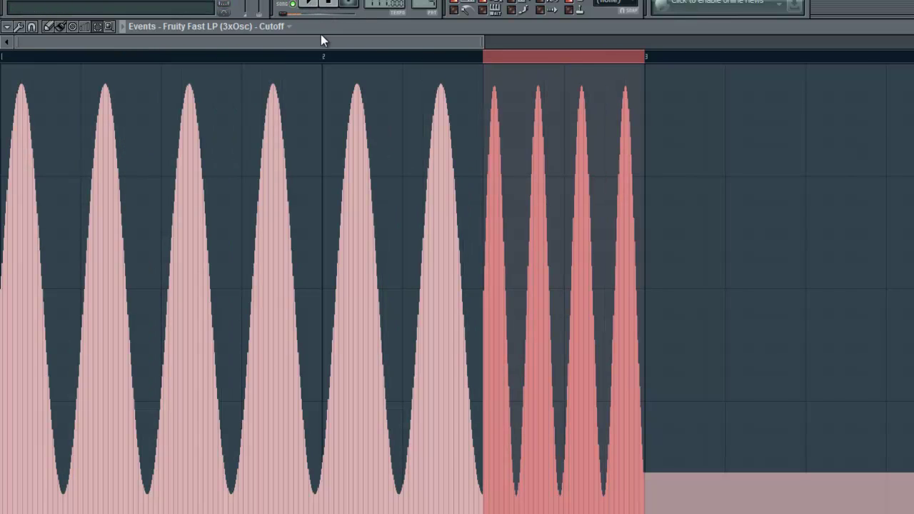
- Continue the cutoff LFO through bars 3 and 4 in progressively faster segments, slightly reducing the starting speed of the segment from beat 3 of bar 4
{"action": "left_click_drag", "start_coordinate": [323, 42], "coordinate": [493, 29]}
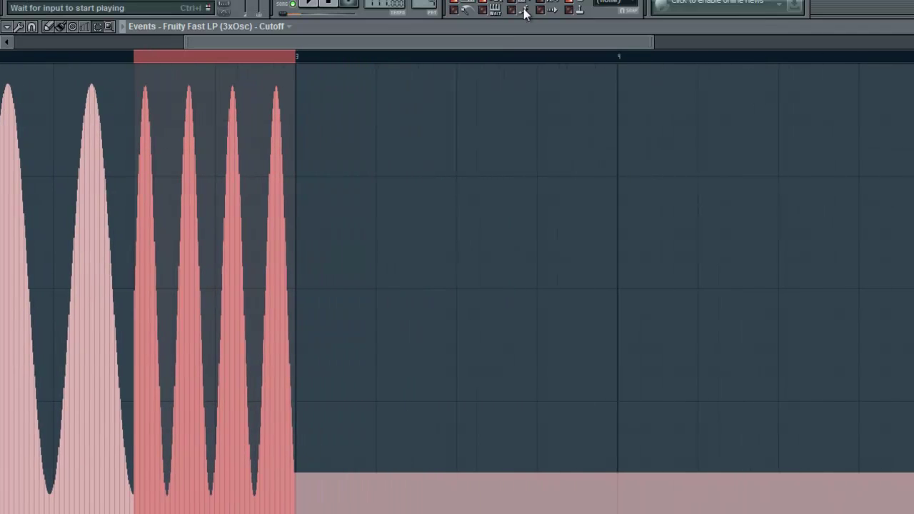
{"action": "key", "text": "F9"}
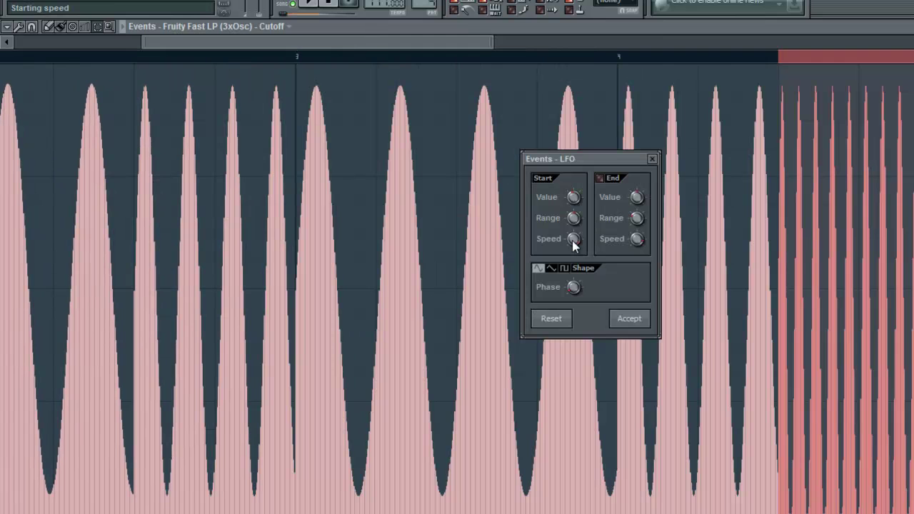
{"action": "scroll", "coordinate": [573, 242], "scroll_direction": "down", "scroll_amount": 2}
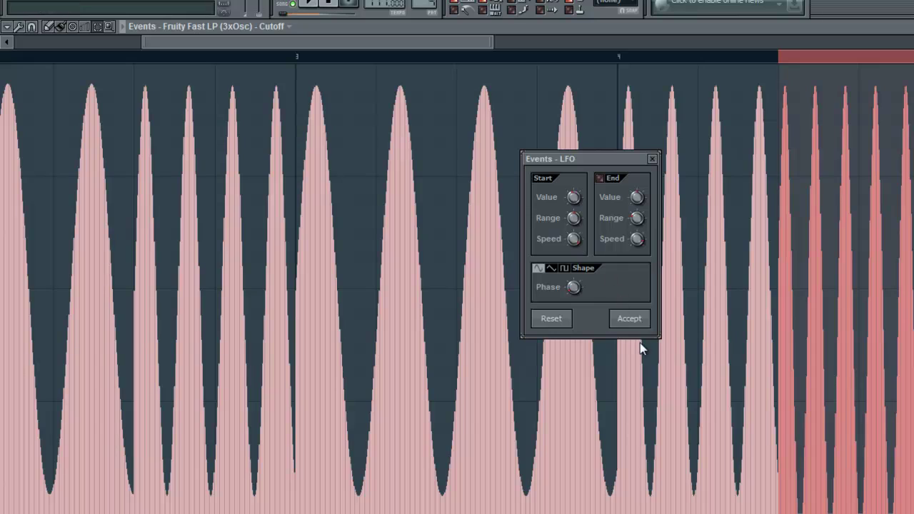
{"action": "left_click", "coordinate": [630, 320]}
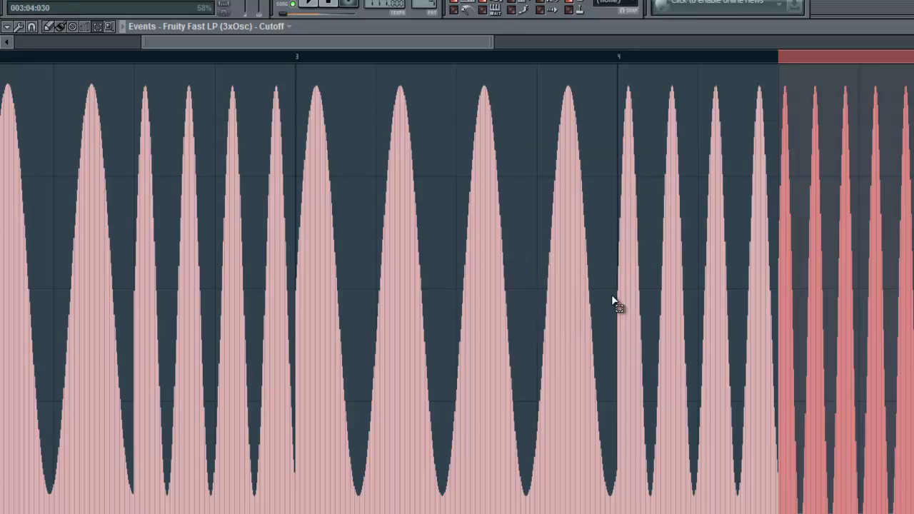
- Audition the bass with the cutoff LFO segments through bars 3 and 4, and stop playback
{"action": "left_click", "coordinate": [315, 5]}
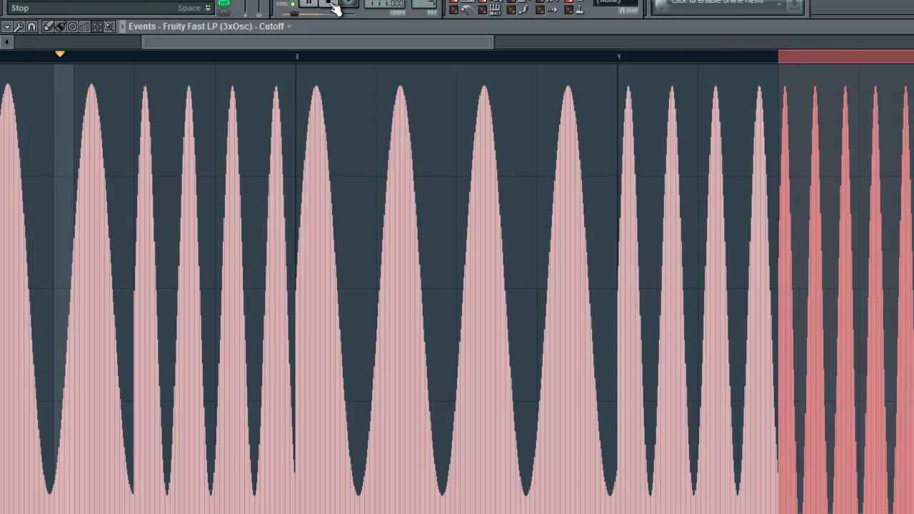
{"action": "left_click", "coordinate": [334, 5]}
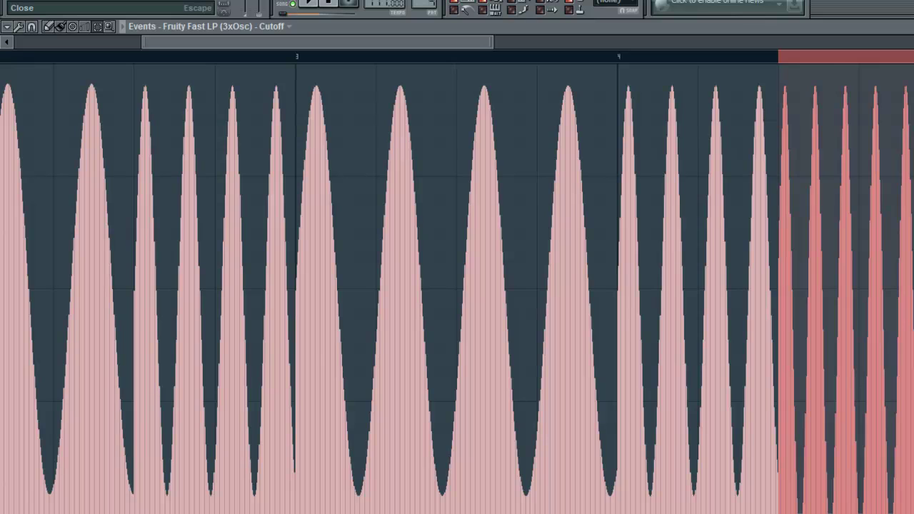
- Change the cutoff LFO over the last two beats of bar 4 to a square shape, audition it, and close the event editor
{"action": "left_click_drag", "start_coordinate": [444, 40], "coordinate": [520, 41]}
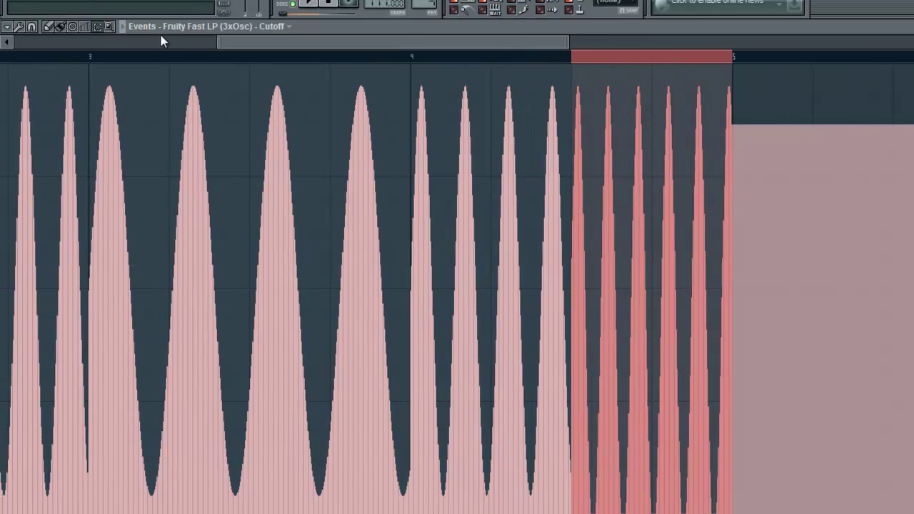
{"action": "key", "text": "alt+o"}
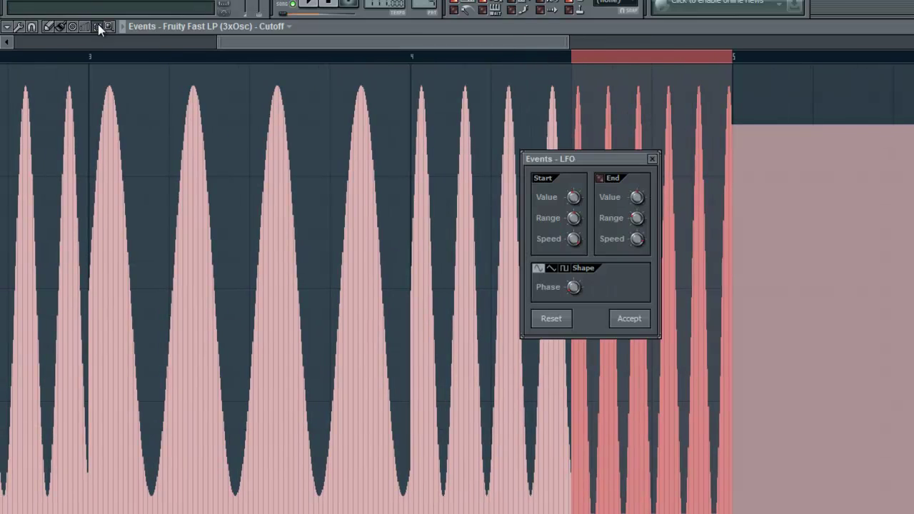
{"action": "left_click", "coordinate": [565, 268]}
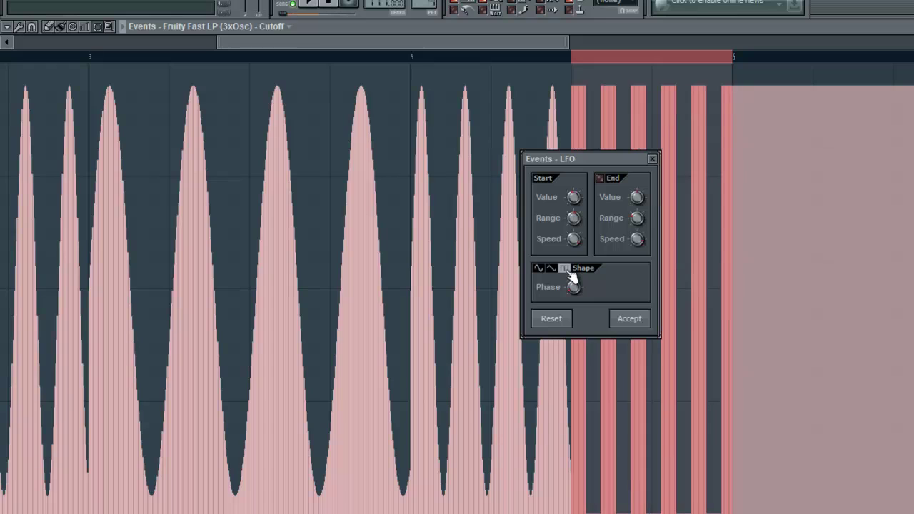
{"action": "left_click_drag", "start_coordinate": [605, 164], "coordinate": [343, 163]}
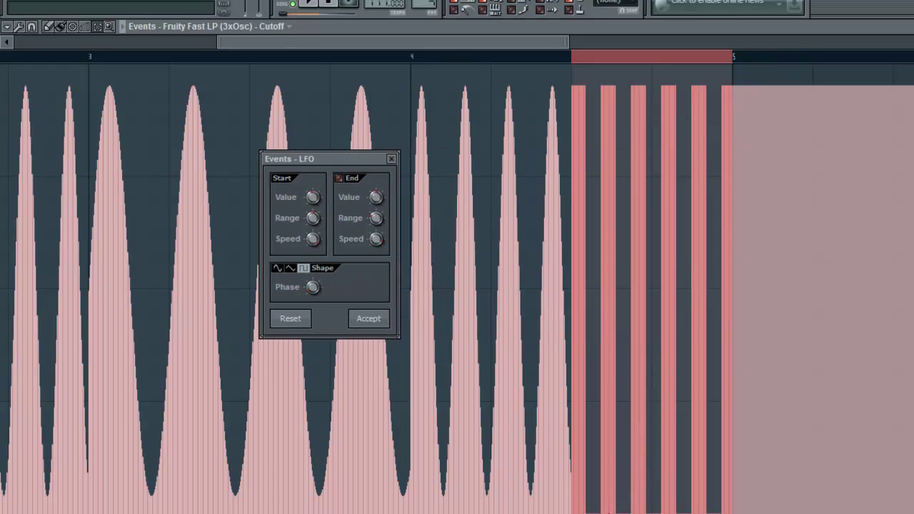
{"action": "key", "text": "Return"}
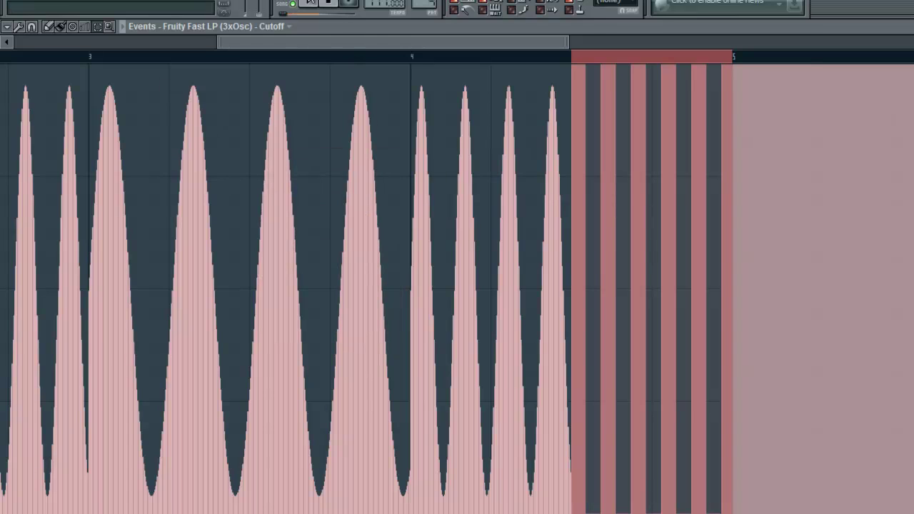
{"action": "left_click", "coordinate": [319, 5]}
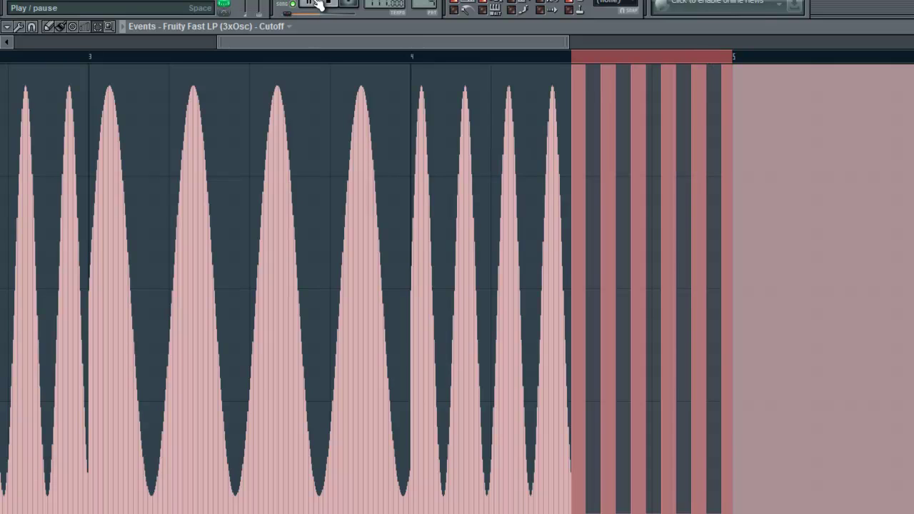
{"action": "left_click", "coordinate": [328, 7]}
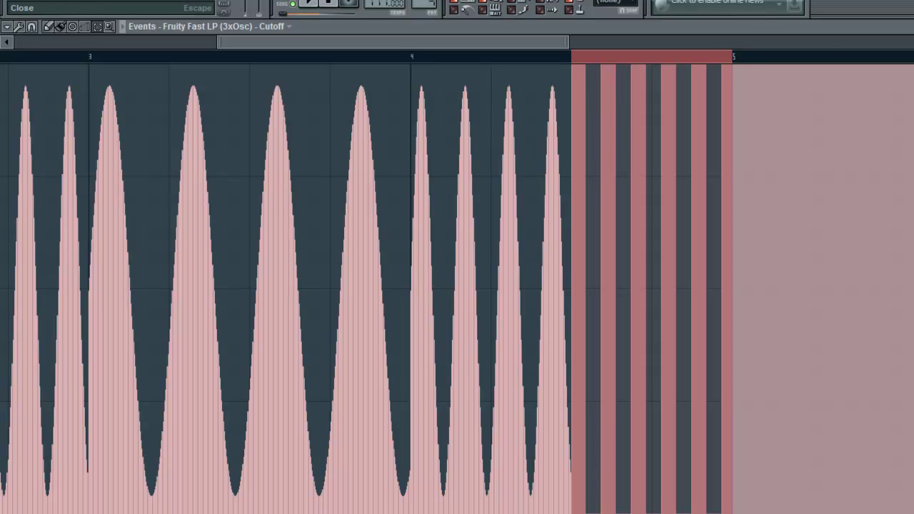
{"action": "key", "text": "Escape"}
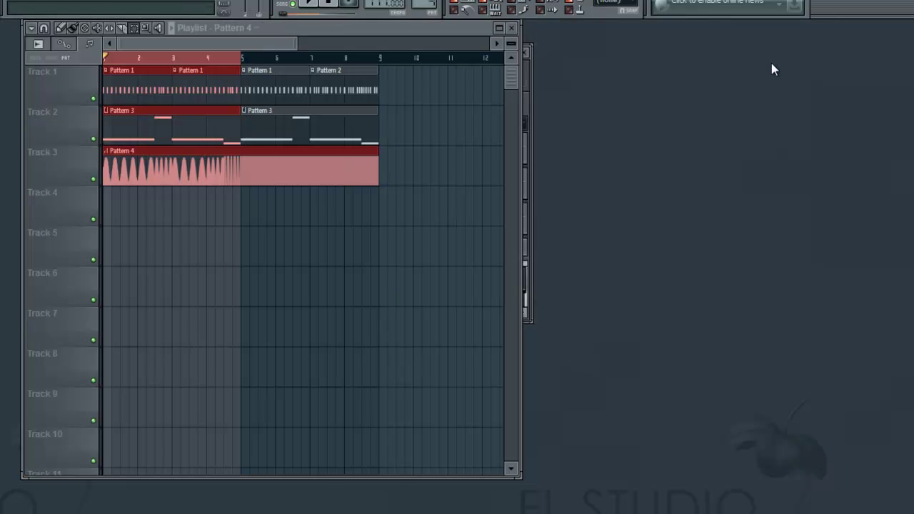
- Clear the playlist time selection, and shorten the Pattern 4 clip to four bars with a copy over bars 5 to 8
{"action": "left_click", "coordinate": [191, 68]}
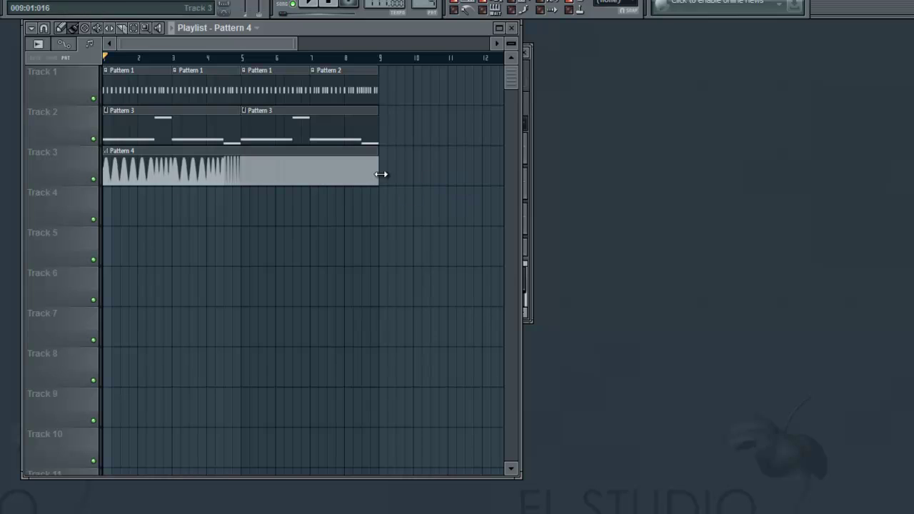
{"action": "left_click_drag", "start_coordinate": [377, 178], "coordinate": [241, 179]}
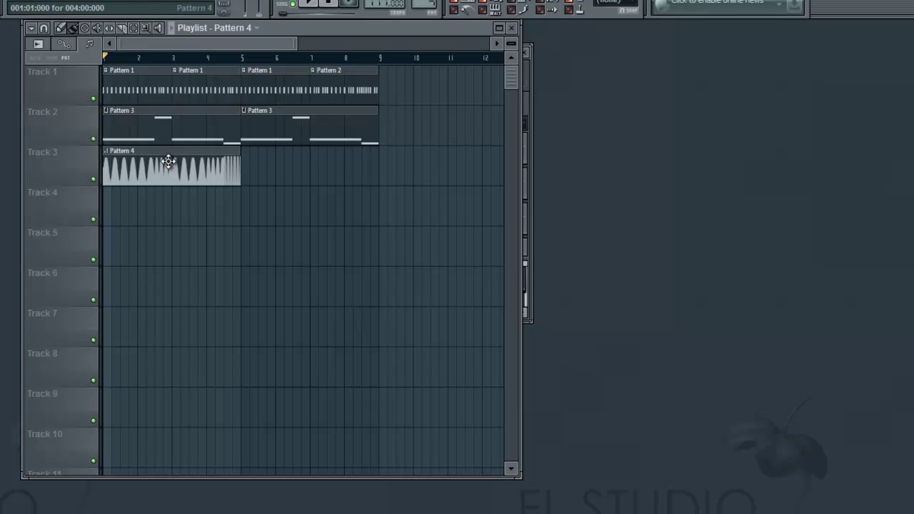
{"action": "left_click_drag", "start_coordinate": [168, 162], "coordinate": [307, 163]}
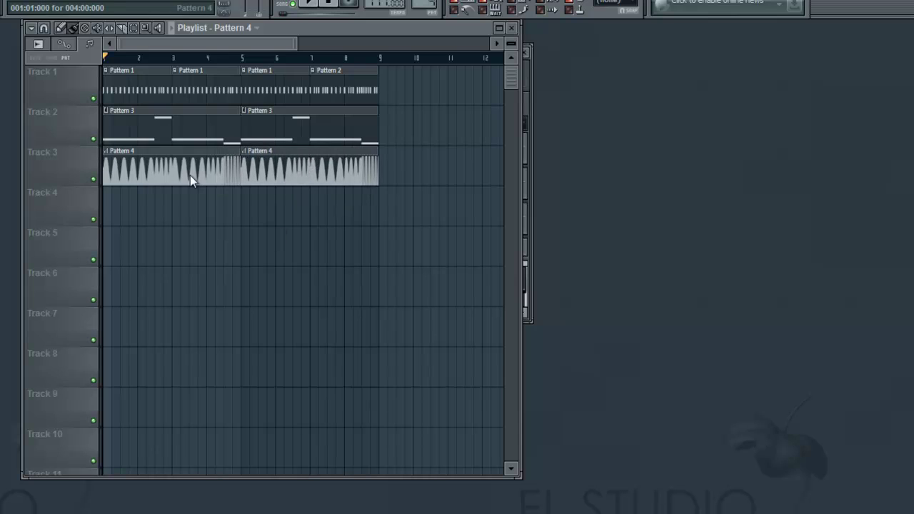
- Play the arrangement with the repeated Pattern 4 automation, stop it, and open the mixer
{"action": "left_click", "coordinate": [311, 5]}
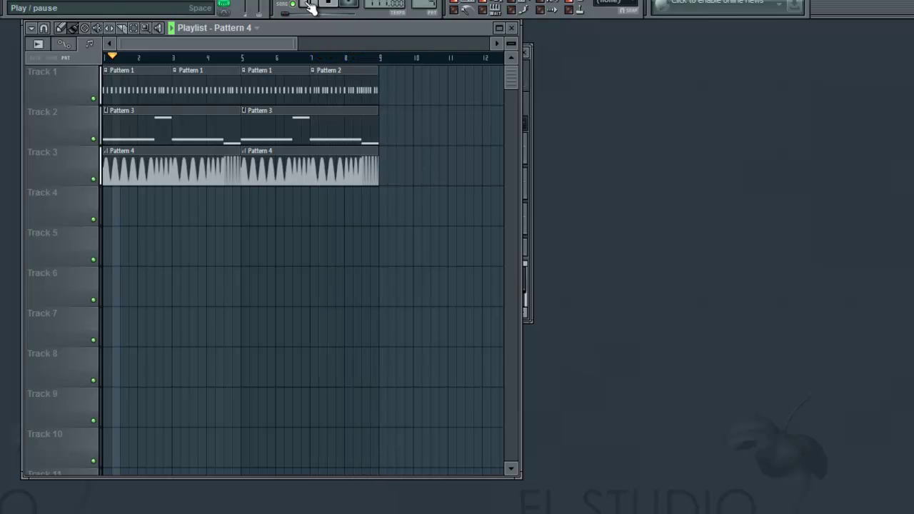
{"action": "left_click", "coordinate": [311, 7]}
{"action": "key", "text": "F9"}
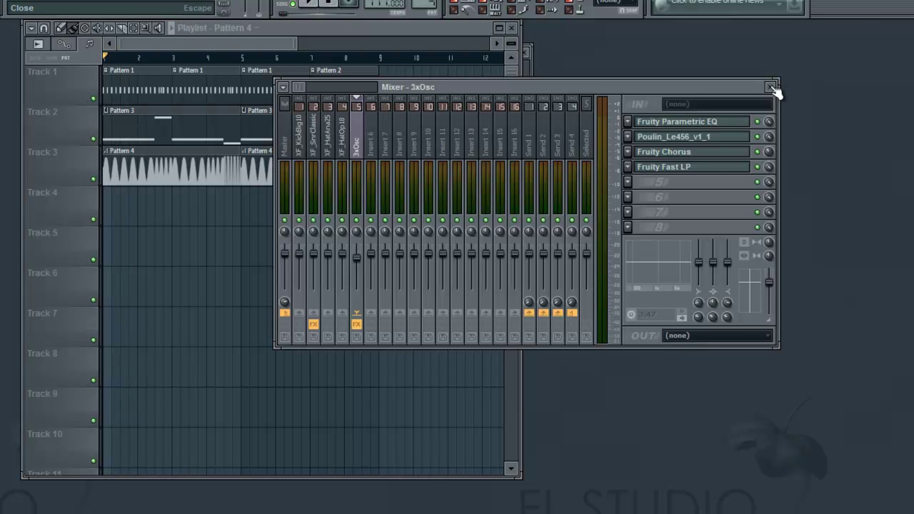